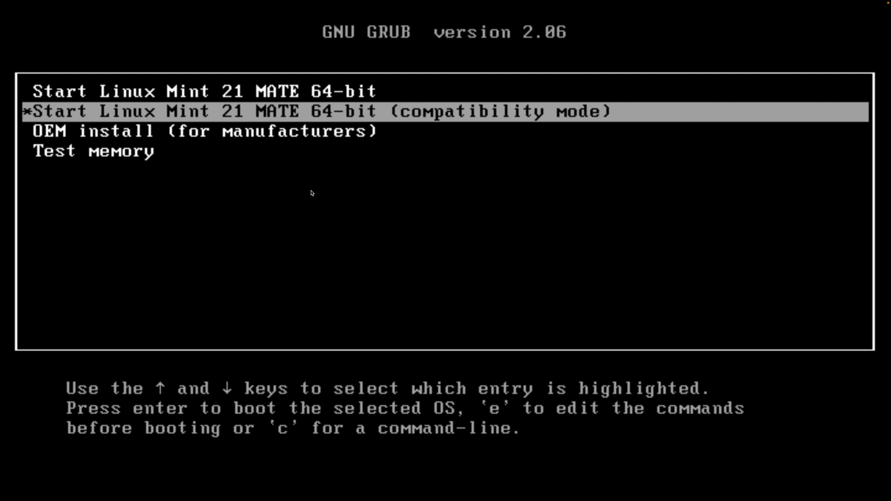
Boot the standard Linux Mint 21 MATE 64-bit entry instead of compatibility mode.
{"action": "key", "text": "Up"}
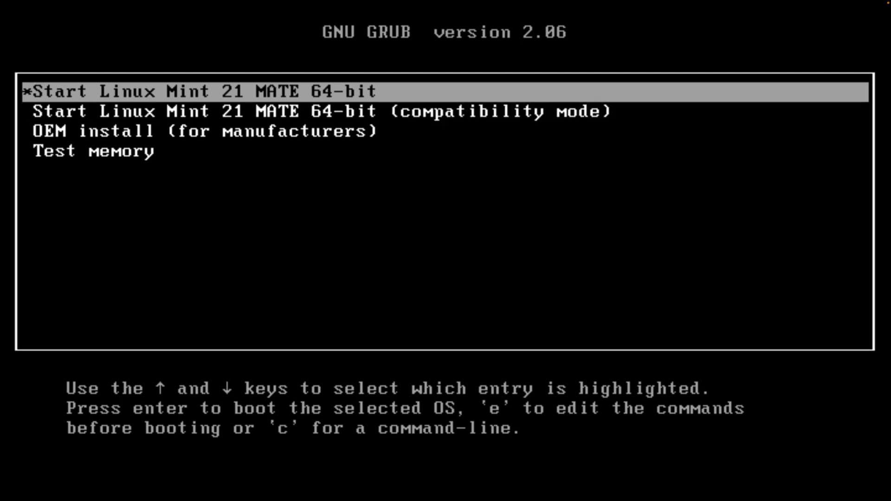
{"action": "key", "text": "Return"}
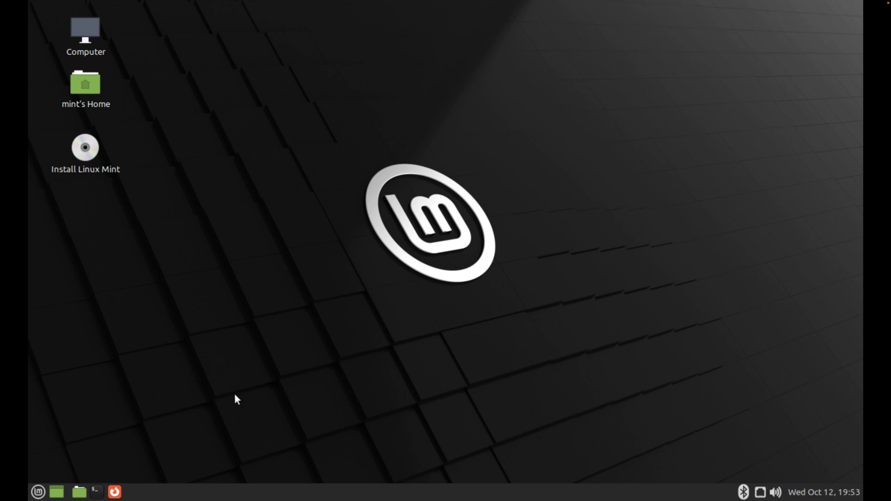
Open the display settings, set the resolution to 1440 x 900 and keep the configuration.
{"action": "left_click", "coordinate": [39, 493]}
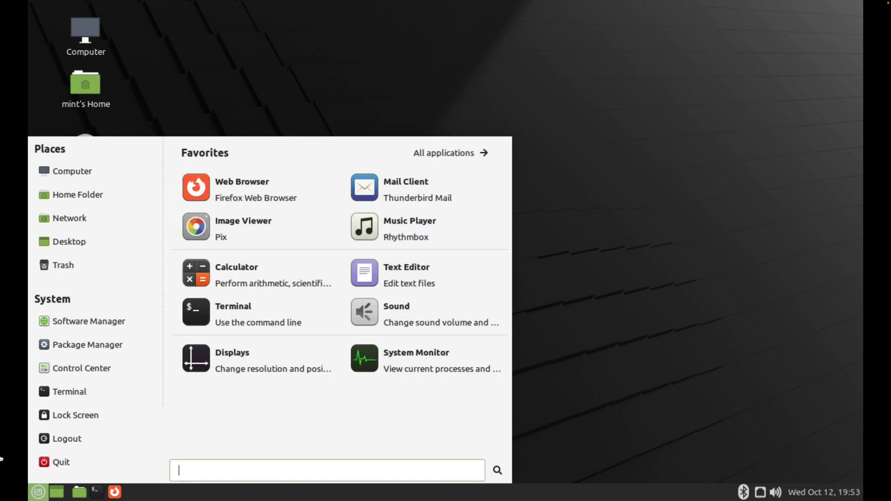
{"action": "left_click", "coordinate": [290, 362]}
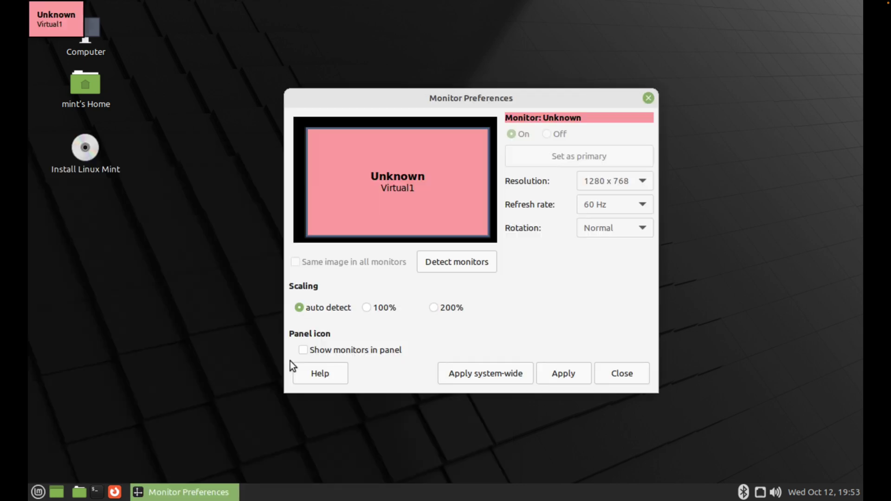
{"action": "left_click", "coordinate": [627, 179]}
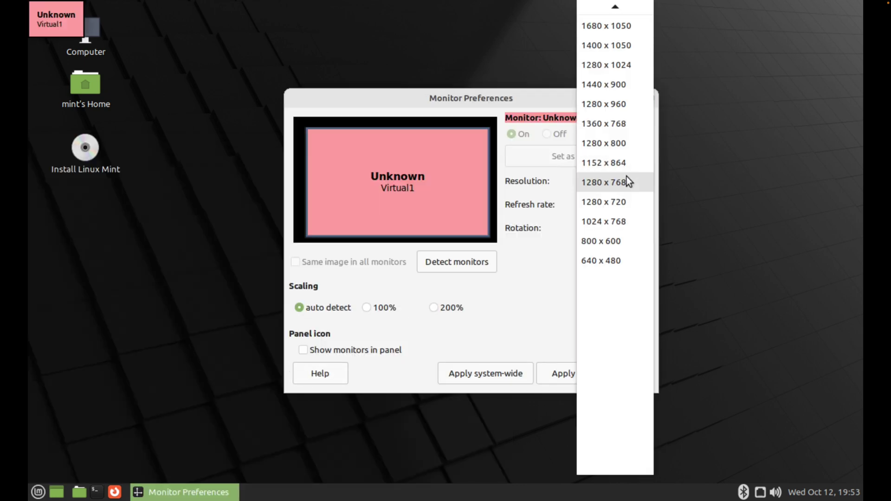
{"action": "left_click", "coordinate": [622, 80]}
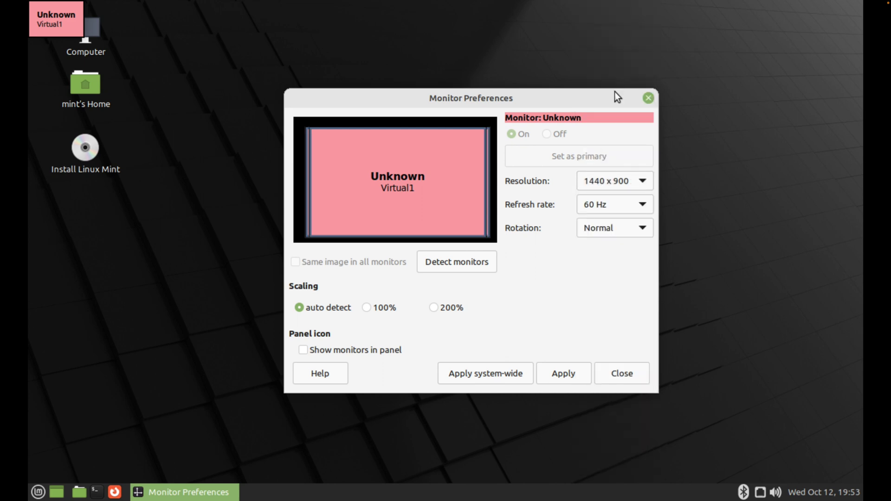
{"action": "left_click", "coordinate": [585, 370]}
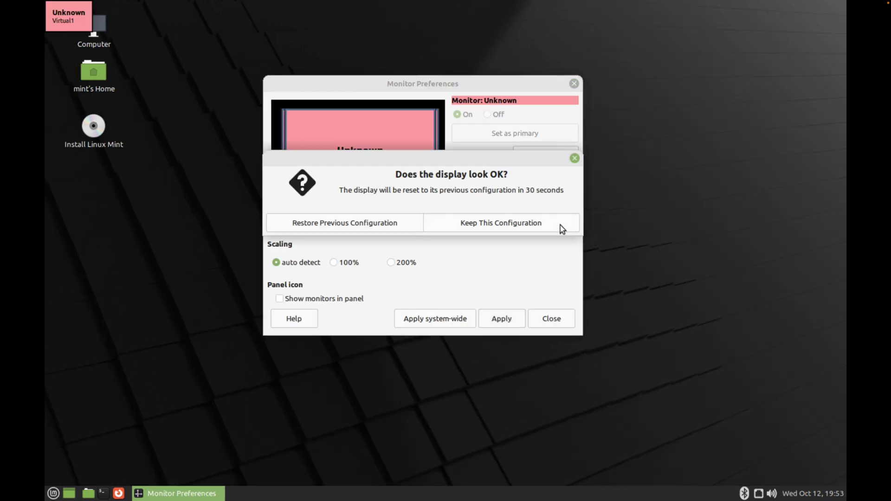
{"action": "left_click", "coordinate": [498, 224]}
Raise the monitor resolution to 2560 x 1440, apply it and keep the configuration.
{"action": "left_click", "coordinate": [554, 158]}
{"action": "scroll", "coordinate": [553, 158], "scroll_direction": "down", "scroll_amount": 2}
{"action": "scroll", "coordinate": [552, 158], "scroll_direction": "up", "scroll_amount": 4}
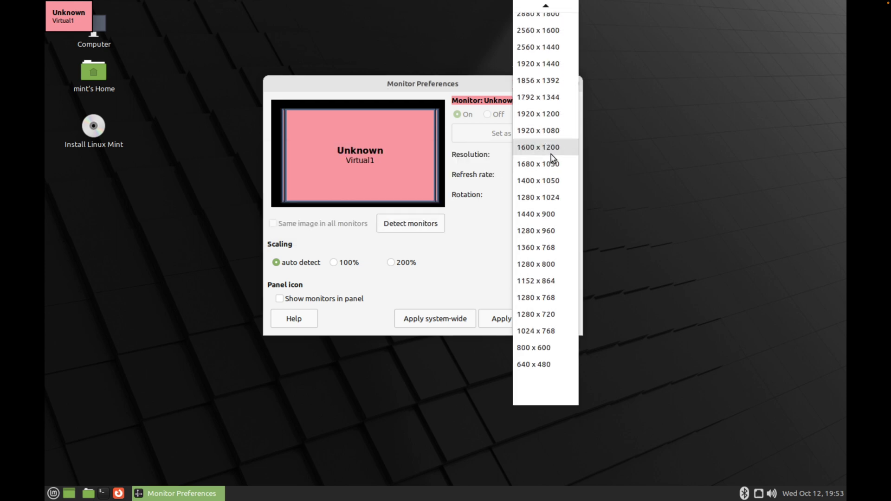
{"action": "scroll", "coordinate": [553, 65], "scroll_direction": "up", "scroll_amount": 1}
{"action": "left_click", "coordinate": [553, 65]}
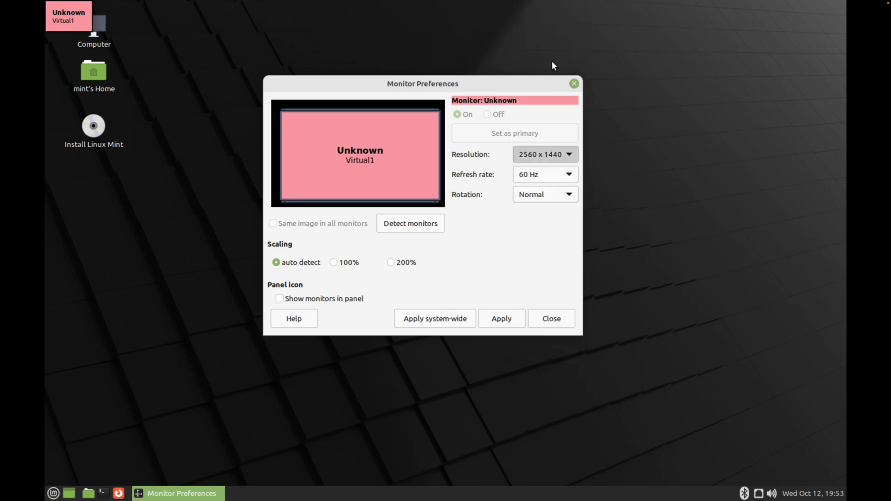
{"action": "left_click", "coordinate": [506, 308]}
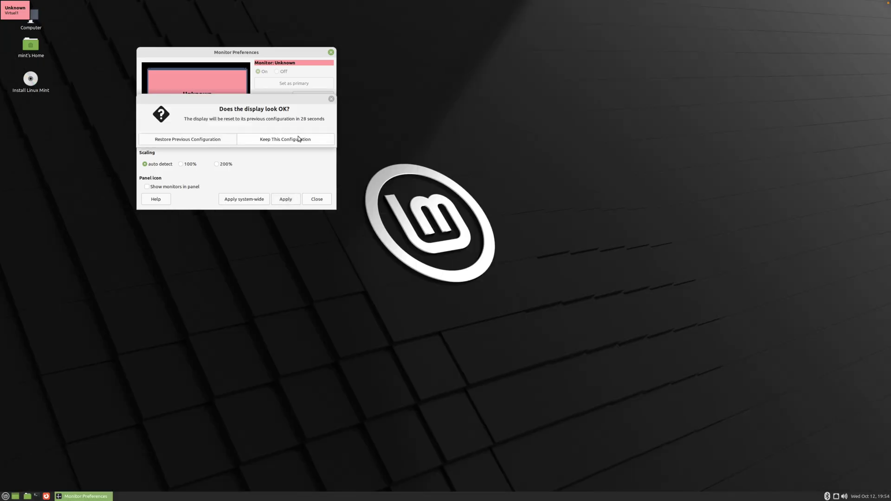
{"action": "left_click", "coordinate": [249, 141]}
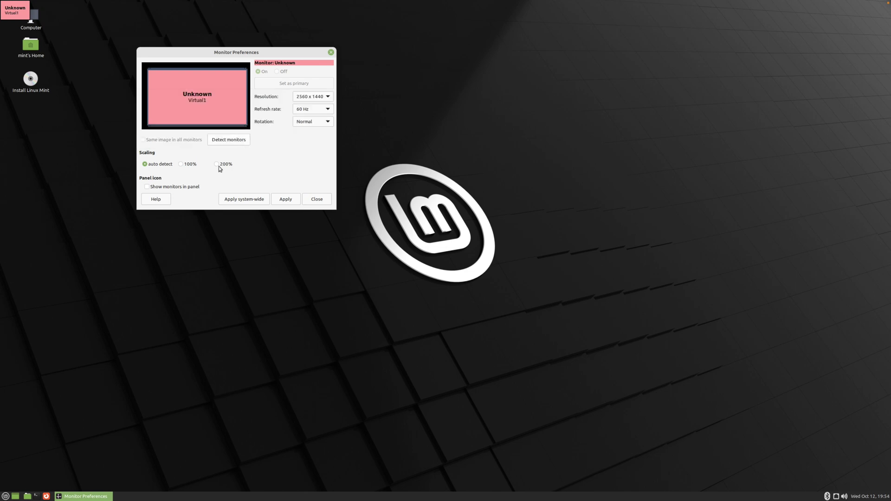
Try the display scaling at 200% and 100%, and return it to auto detect.
{"action": "left_click", "coordinate": [217, 164]}
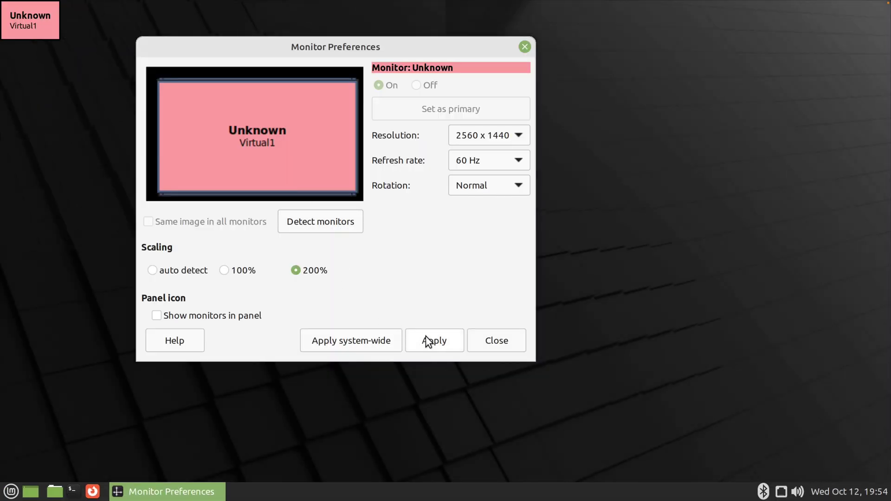
{"action": "left_click", "coordinate": [427, 341]}
{"action": "left_click", "coordinate": [384, 223]}
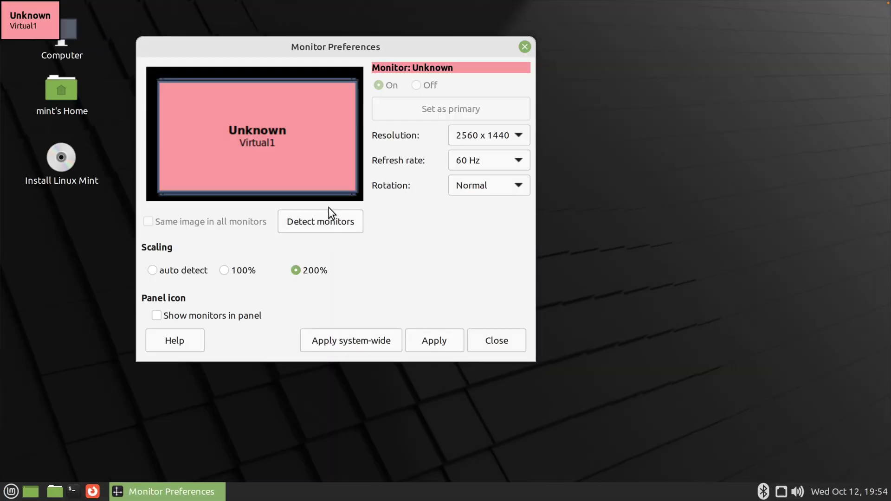
{"action": "left_click", "coordinate": [224, 270]}
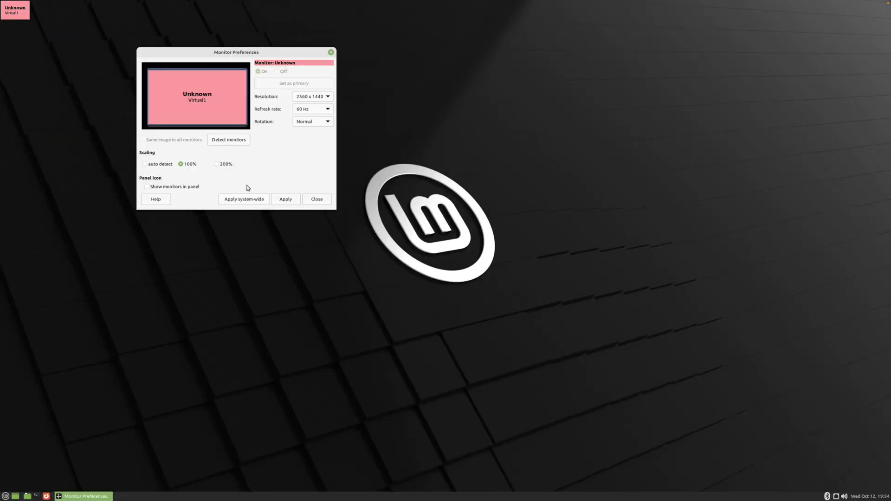
{"action": "left_click", "coordinate": [169, 166]}
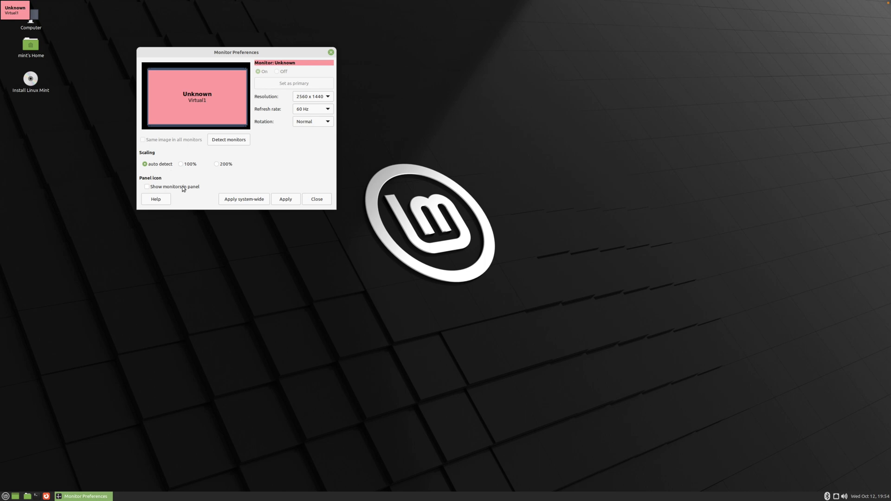
Set the display scaling to 200%, apply it and close the monitor preferences.
{"action": "left_click", "coordinate": [228, 166]}
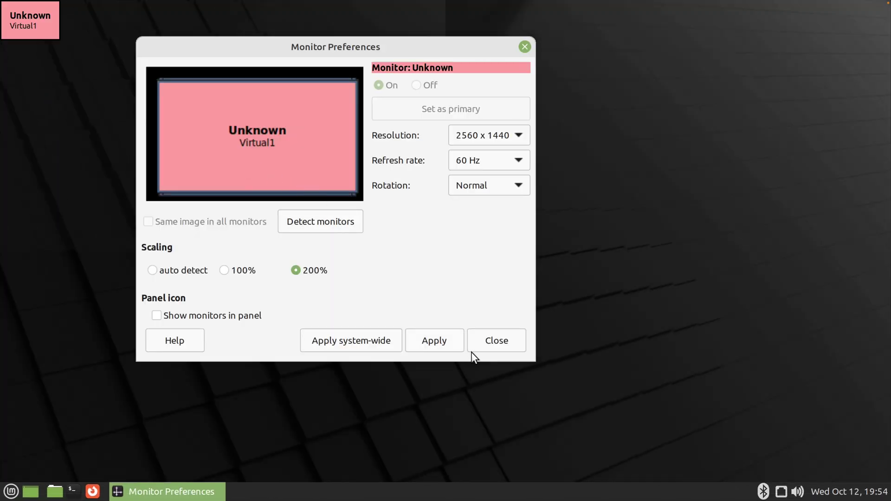
{"action": "left_click", "coordinate": [451, 343]}
{"action": "left_click", "coordinate": [374, 226]}
{"action": "left_click", "coordinate": [503, 341]}
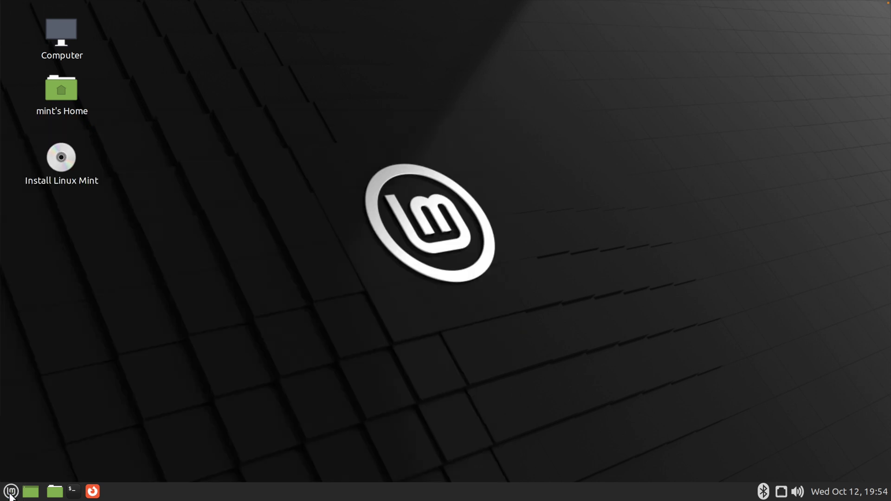
Open a terminal, run man and man man, and read through the manual page of the man command.
{"action": "left_click", "coordinate": [11, 492]}
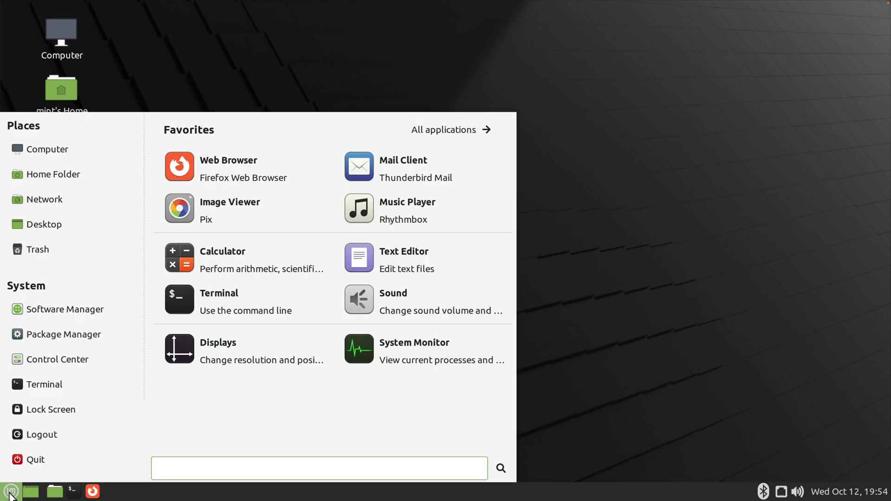
{"action": "left_click", "coordinate": [49, 388]}
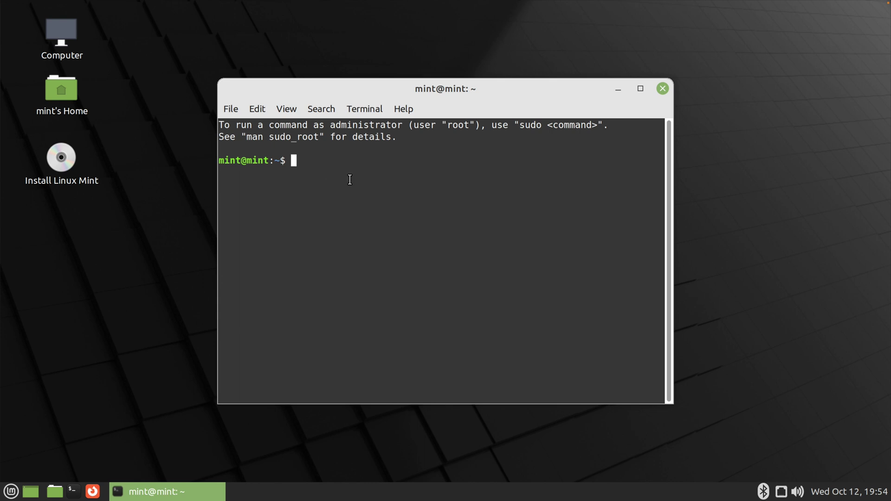
{"action": "type", "text": "man"}
{"action": "key", "text": "Return"}
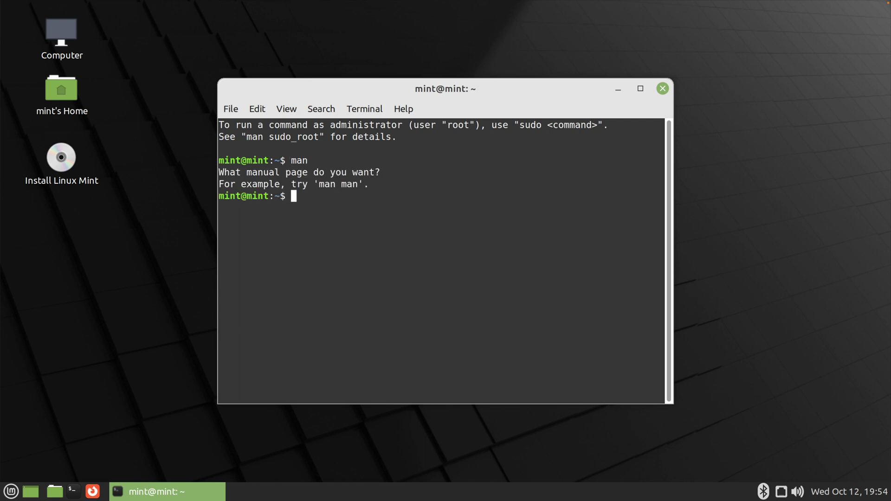
{"action": "type", "text": "man man"}
{"action": "key", "text": "Return"}
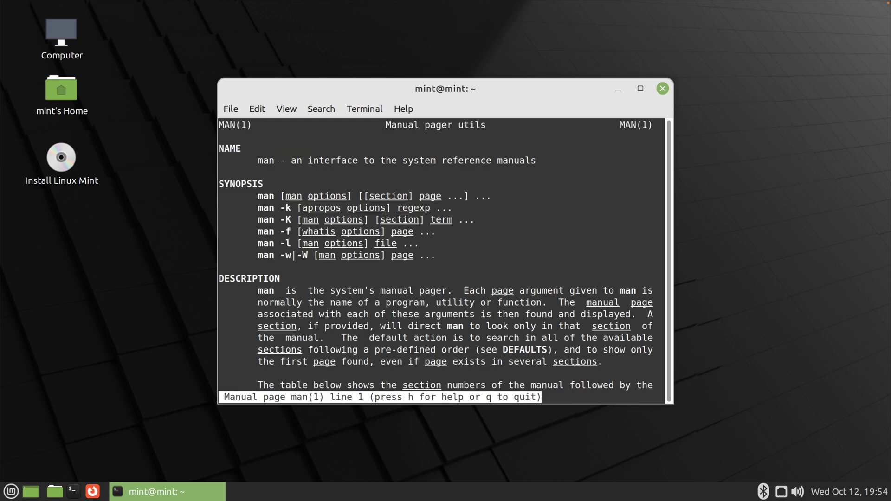
{"action": "scroll", "coordinate": [362, 186], "scroll_direction": "down", "scroll_amount": 1}
{"action": "scroll", "coordinate": [361, 185], "scroll_direction": "down", "scroll_amount": 10}
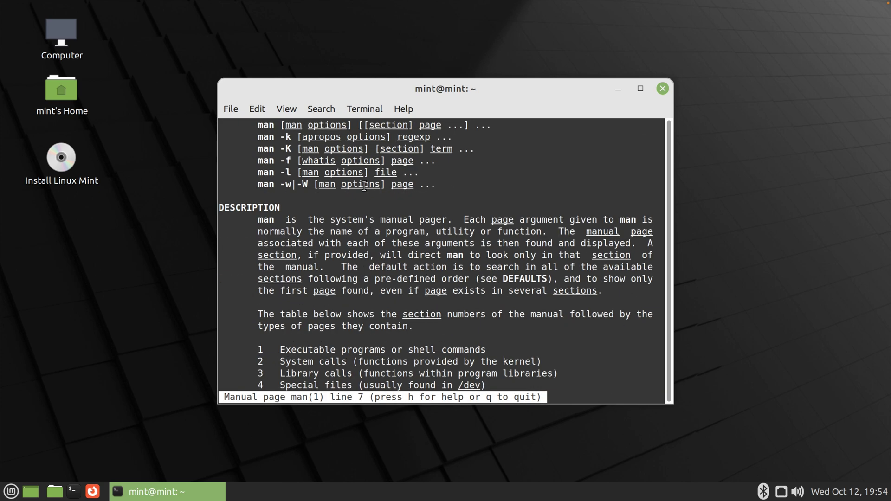
Try to exit the manual page, and close the terminal window even though it is still running.
{"action": "key", "text": "ctrl+x"}
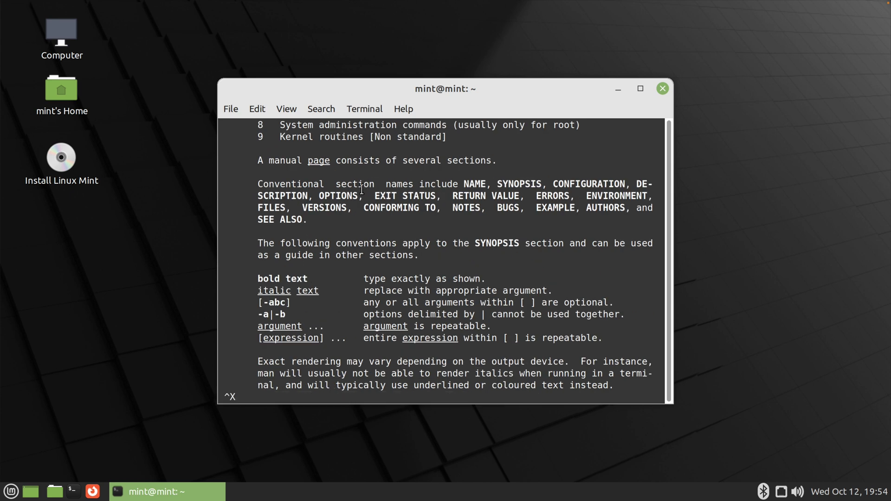
{"action": "key", "text": "ctrl+x"}
{"action": "key", "text": "ctrl+x"}
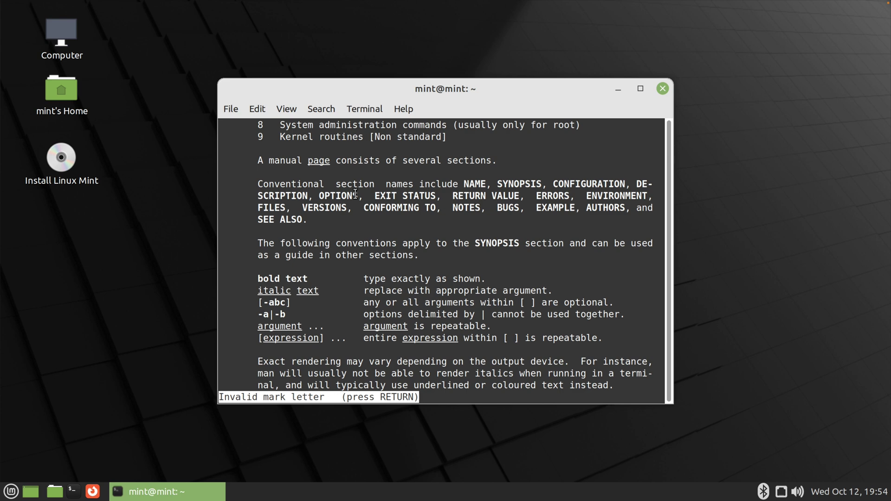
{"action": "key", "text": "ctrl+x"}
{"action": "key", "text": "ctrl+x"}
{"action": "key", "text": "ctrl+x"}
{"action": "key", "text": "ctrl+x"}
{"action": "key", "text": "ctrl+x"}
{"action": "key", "text": "ctrl+x"}
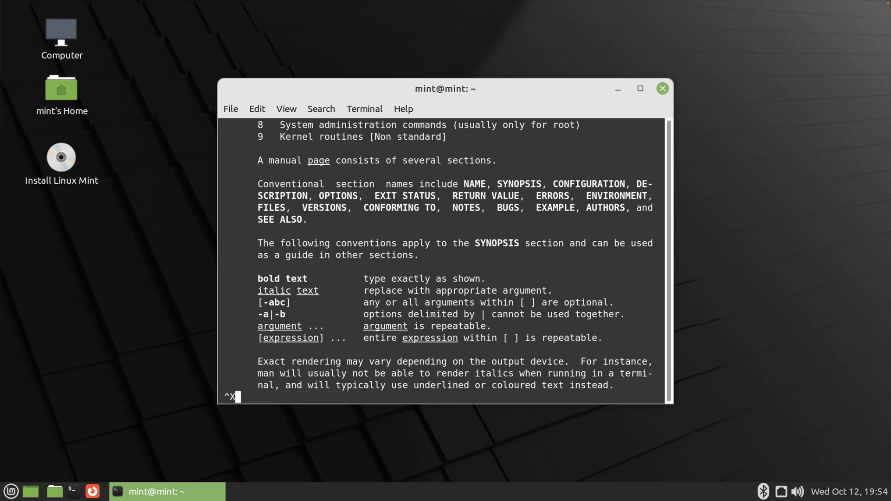
{"action": "key", "text": "ctrl+x"}
{"action": "key", "text": "ctrl+c"}
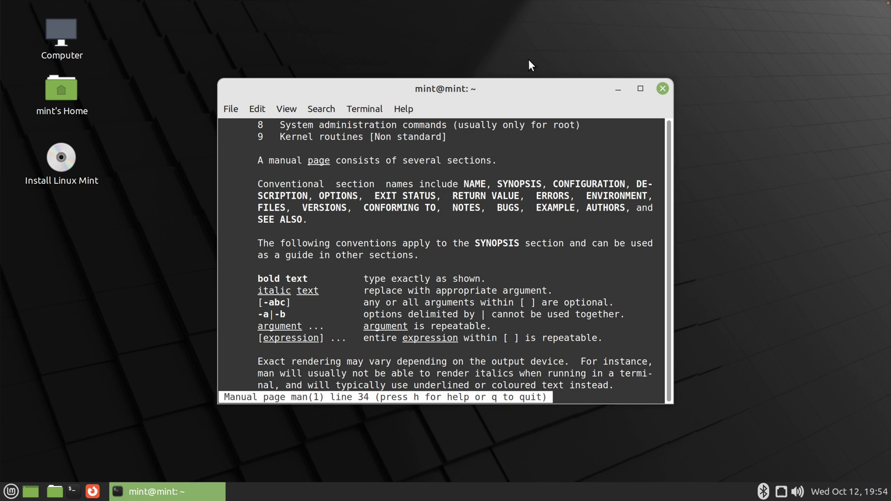
{"action": "left_click", "coordinate": [658, 89]}
{"action": "left_click", "coordinate": [500, 306]}
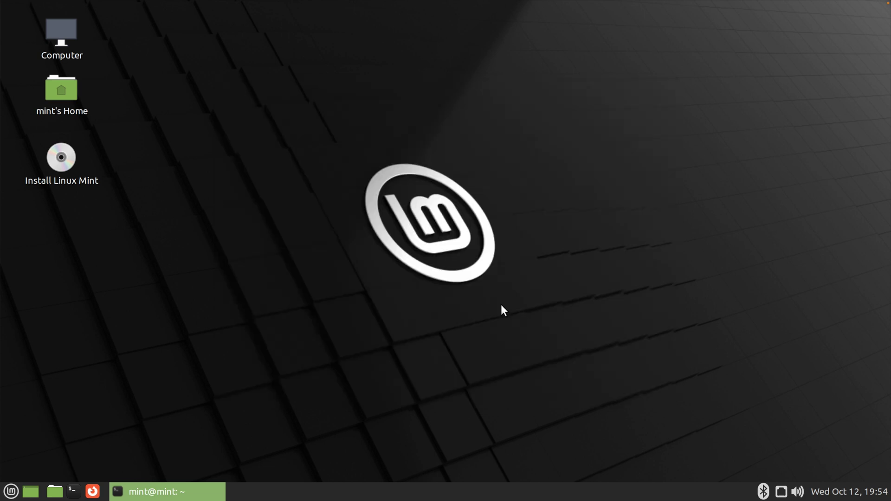
{"action": "left_click", "coordinate": [3, 494]}
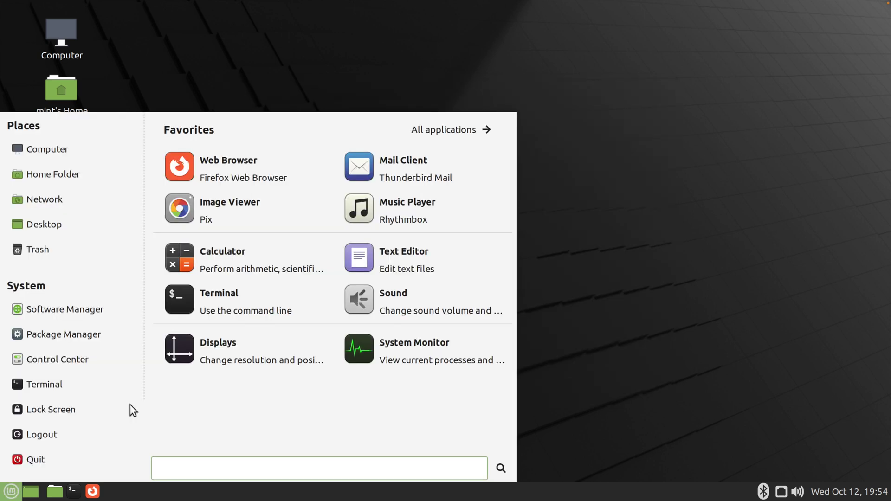
{"action": "left_click", "coordinate": [253, 53]}
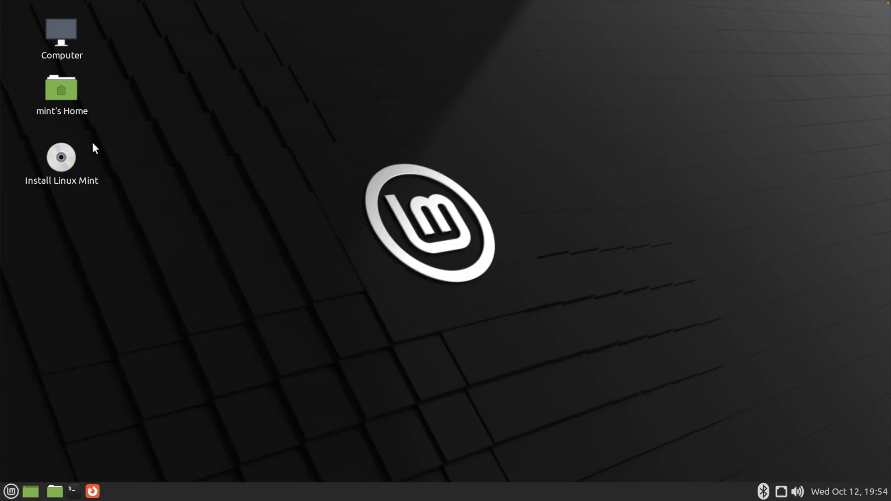
Launch the Linux Mint installer and accept English as the language and English (US) as the keyboard layout.
{"action": "double_click", "coordinate": [70, 157]}
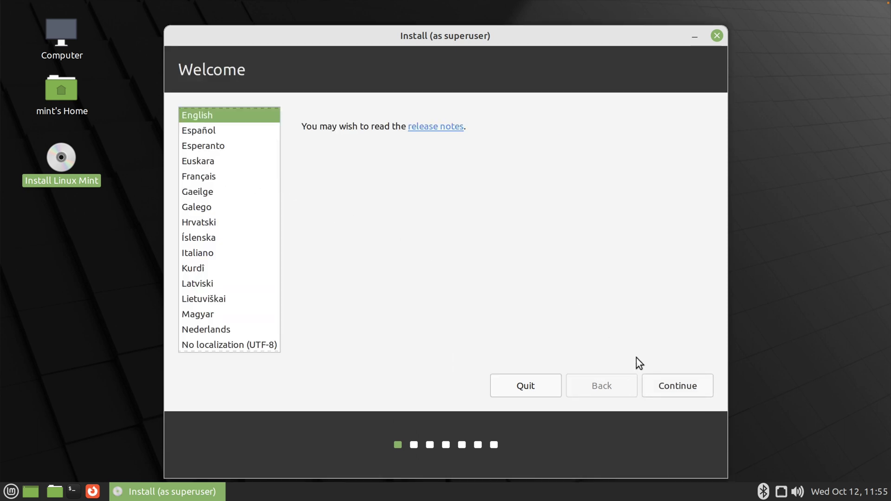
{"action": "left_click", "coordinate": [688, 385]}
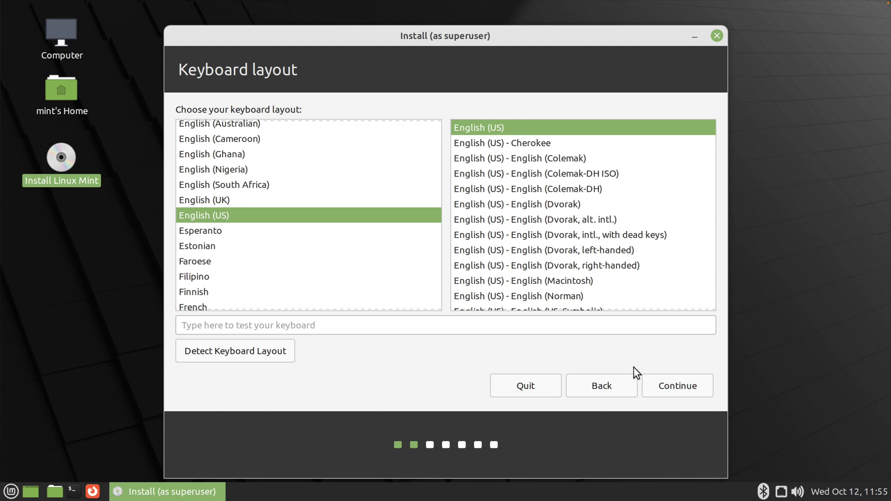
{"action": "left_click", "coordinate": [659, 381]}
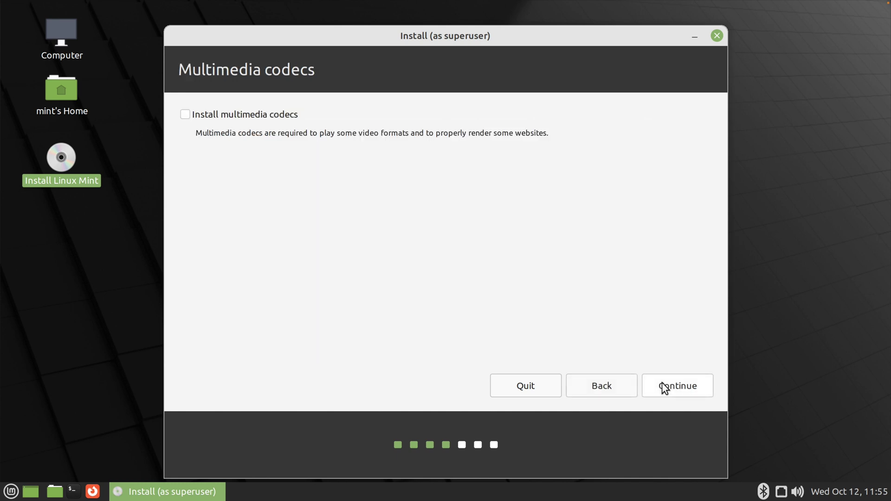
Enable the installation of multimedia codecs, and shift the installer window sideways to bring its hidden part into view.
{"action": "left_click", "coordinate": [664, 386]}
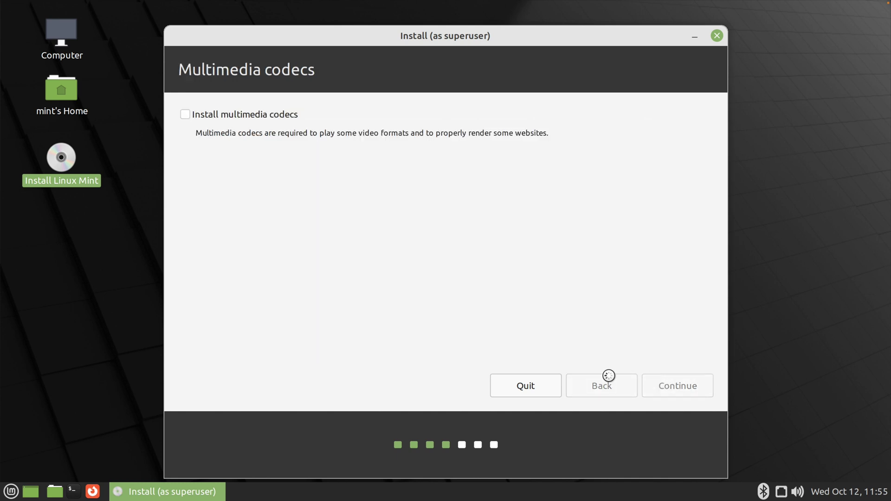
{"action": "left_click", "coordinate": [283, 116]}
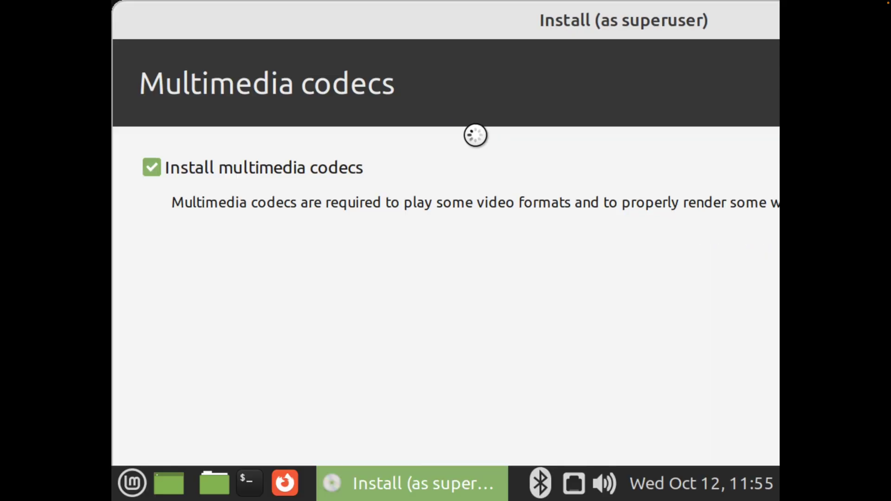
{"action": "left_click_drag", "start_coordinate": [446, 15], "coordinate": [265, 24]}
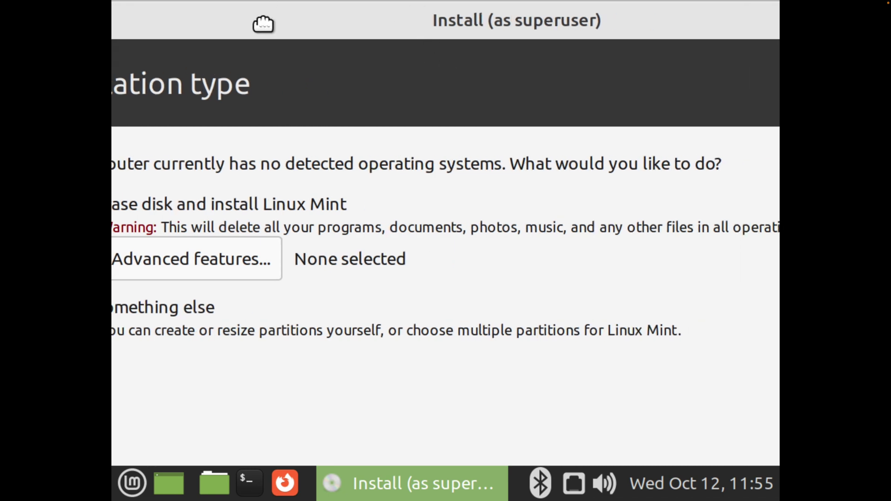
Try moving the oversized installer window around the desktop to bring the hidden parts of the installation type page into view.
{"action": "left_click_drag", "start_coordinate": [434, 177], "coordinate": [387, 253]}
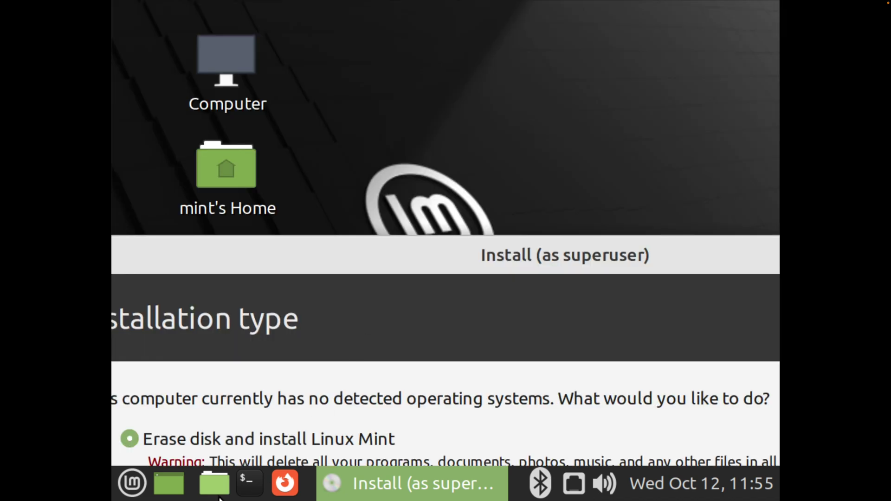
{"action": "left_click_drag", "start_coordinate": [329, 249], "coordinate": [112, 18]}
{"action": "left_click_drag", "start_coordinate": [541, 60], "coordinate": [241, 60]}
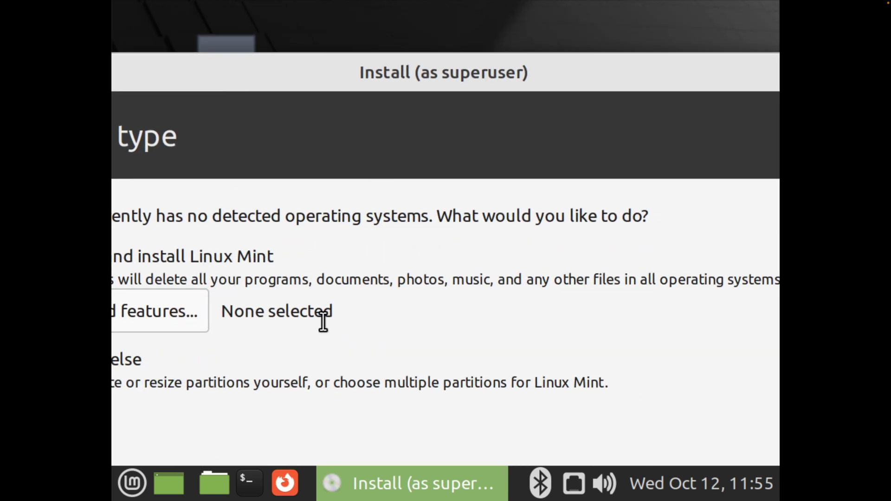
Open the Displays settings, set the scaling to 100% and apply it system-wide.
{"action": "left_click", "coordinate": [139, 481]}
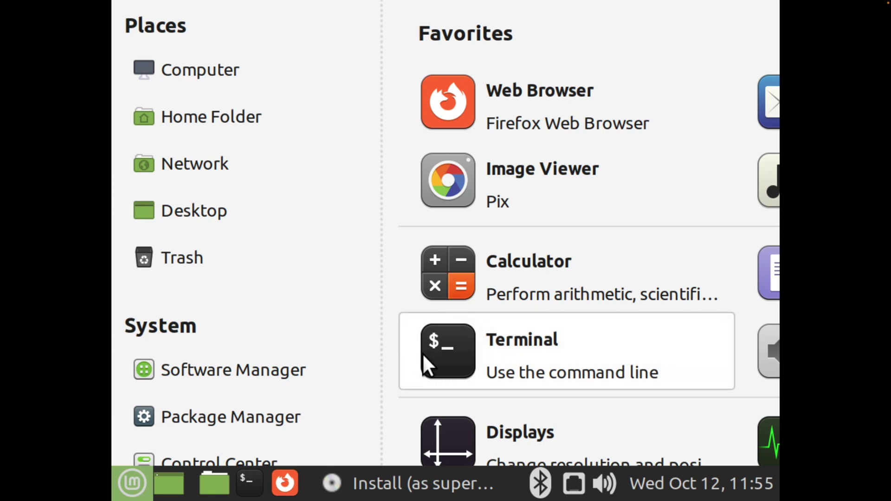
{"action": "left_click", "coordinate": [459, 423]}
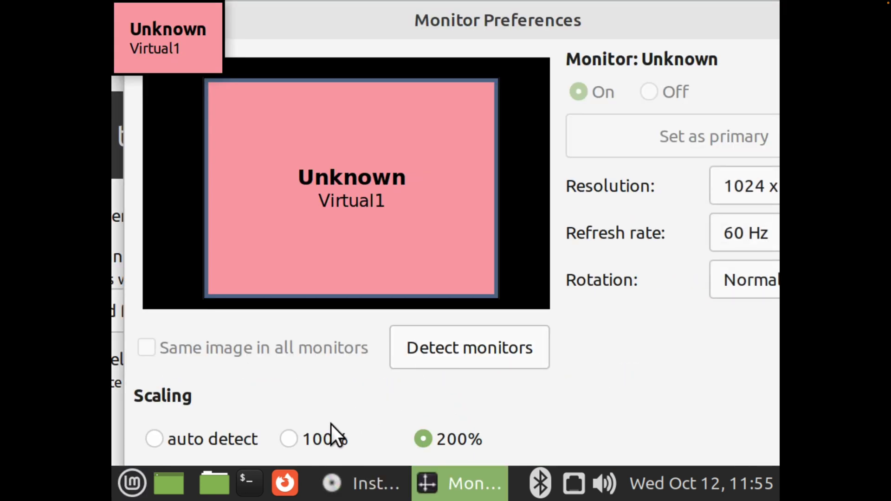
{"action": "left_click", "coordinate": [323, 437]}
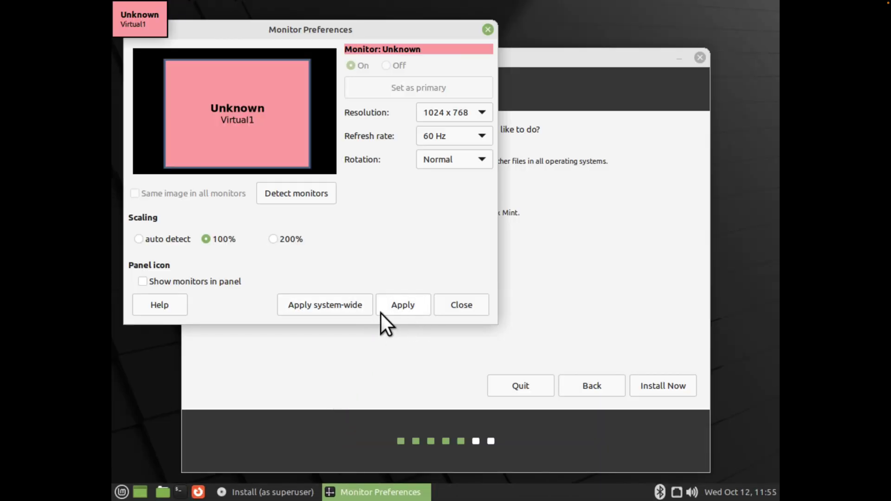
{"action": "left_click", "coordinate": [350, 308]}
{"action": "left_click", "coordinate": [395, 235]}
Try a display resolution of 1920 x 1440, and restore the previous configuration.
{"action": "left_click", "coordinate": [462, 111]}
{"action": "scroll", "coordinate": [467, 95], "scroll_direction": "down", "scroll_amount": 3}
{"action": "scroll", "coordinate": [469, 105], "scroll_direction": "up", "scroll_amount": 8}
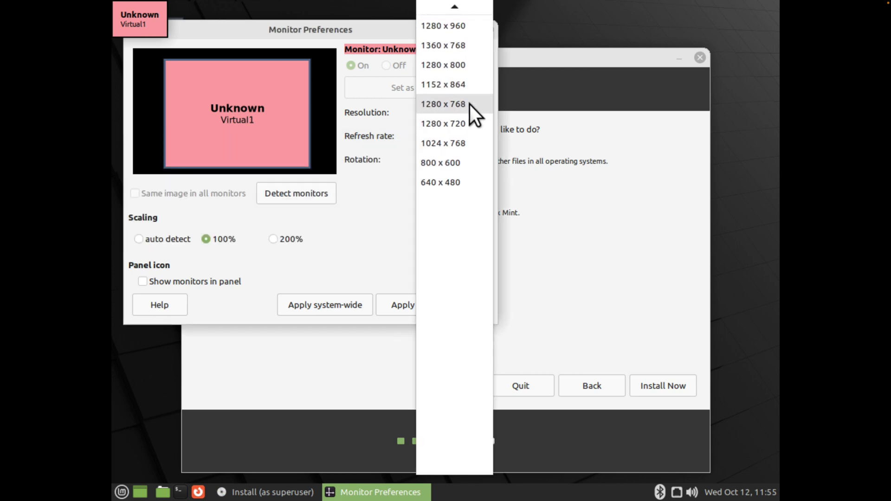
{"action": "scroll", "coordinate": [472, 108], "scroll_direction": "up", "scroll_amount": 5}
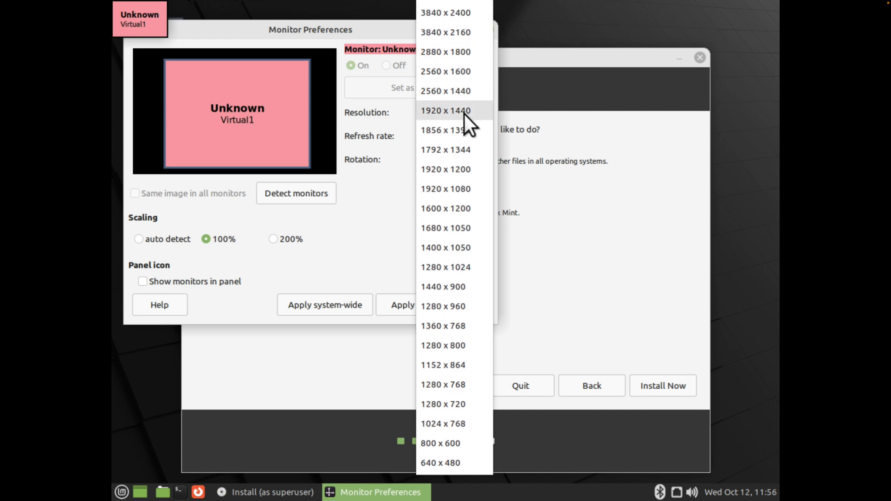
{"action": "left_click", "coordinate": [464, 114]}
{"action": "left_click", "coordinate": [404, 306]}
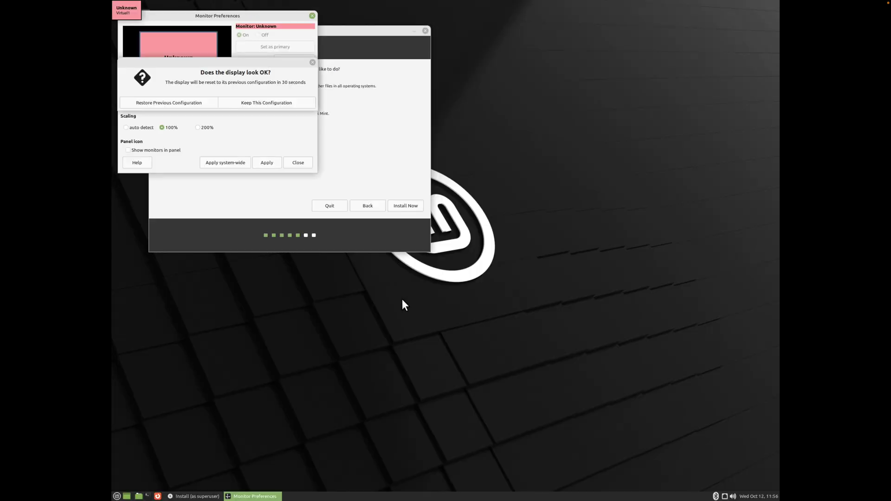
{"action": "left_click", "coordinate": [195, 103]}
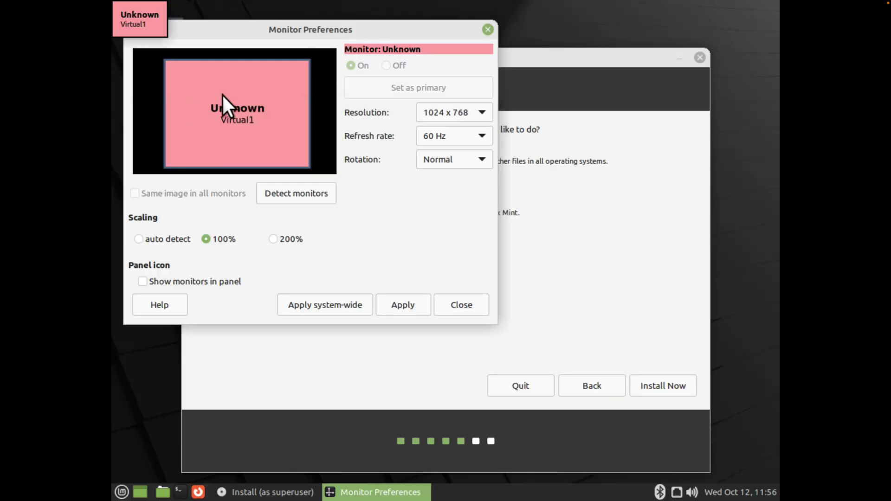
Set the display resolution to 2560 x 1440, apply it and keep the new configuration.
{"action": "left_click", "coordinate": [456, 112]}
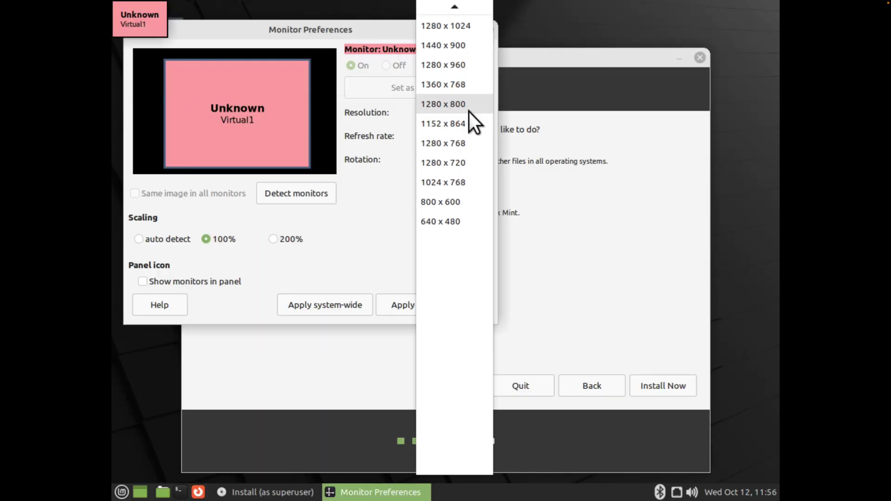
{"action": "scroll", "coordinate": [469, 113], "scroll_direction": "up", "scroll_amount": 8}
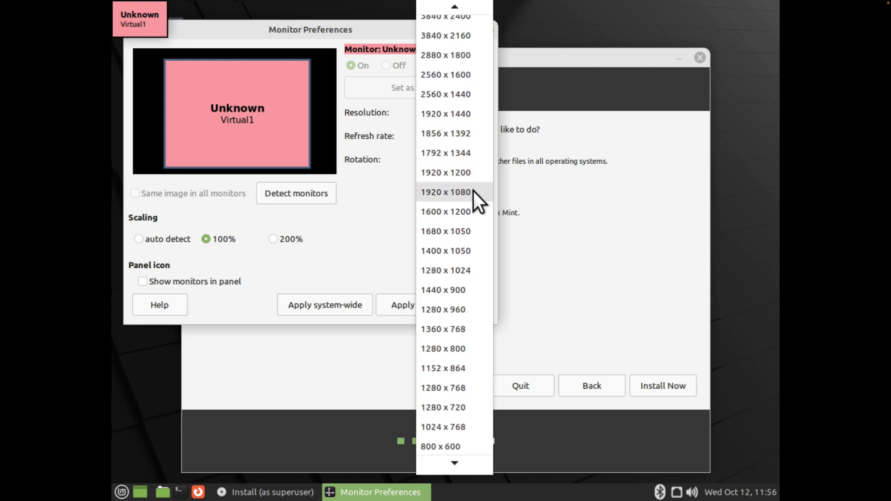
{"action": "left_click", "coordinate": [456, 95]}
{"action": "left_click", "coordinate": [420, 297]}
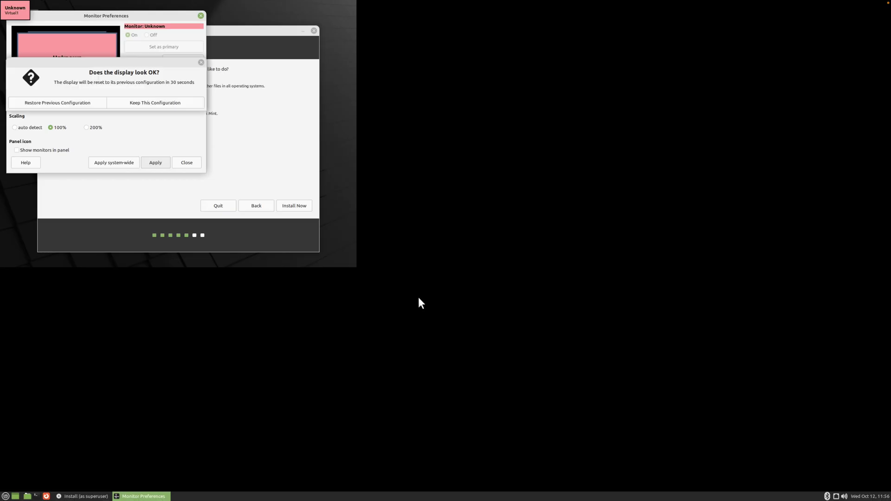
{"action": "left_click", "coordinate": [142, 102]}
{"action": "left_click", "coordinate": [164, 162]}
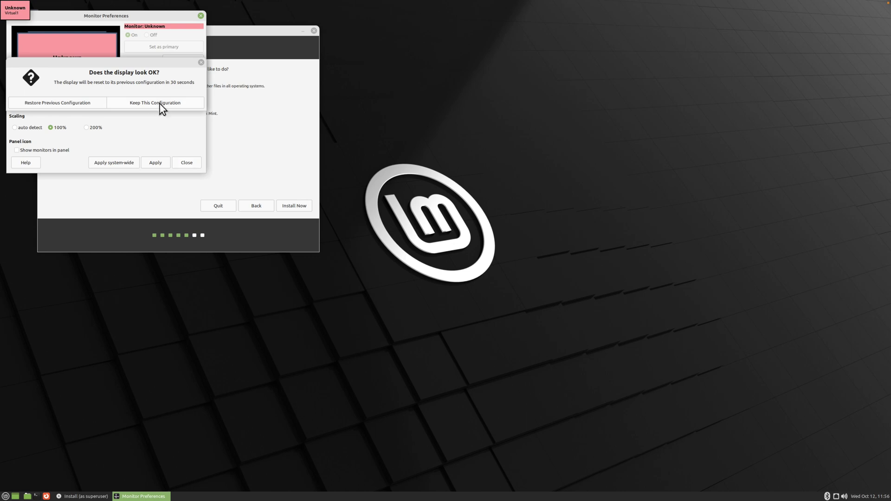
{"action": "left_click", "coordinate": [201, 62]}
Apply the display settings system-wide and close the monitor preferences.
{"action": "left_click", "coordinate": [108, 161]}
{"action": "left_click", "coordinate": [144, 119]}
{"action": "left_click", "coordinate": [202, 15]}
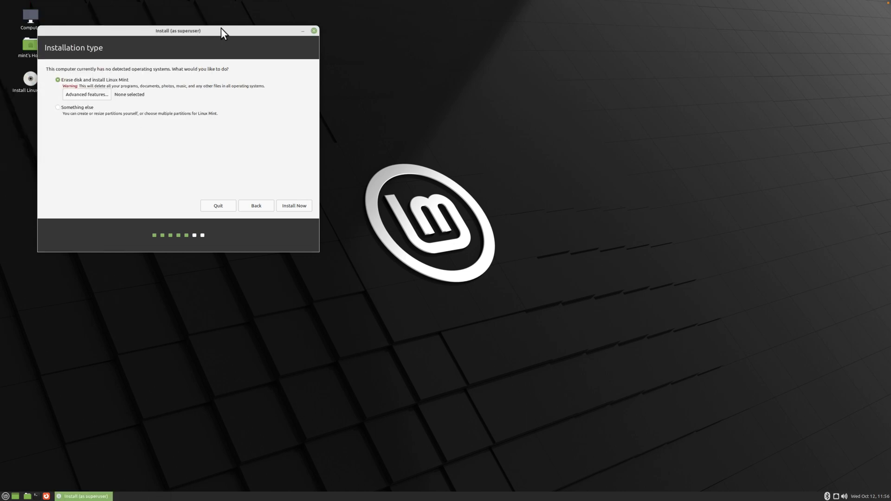
Start the installation with the whole disk erased, confirm writing the changes to disk, and accept Singapore as the location.
{"action": "left_click", "coordinate": [459, 344]}
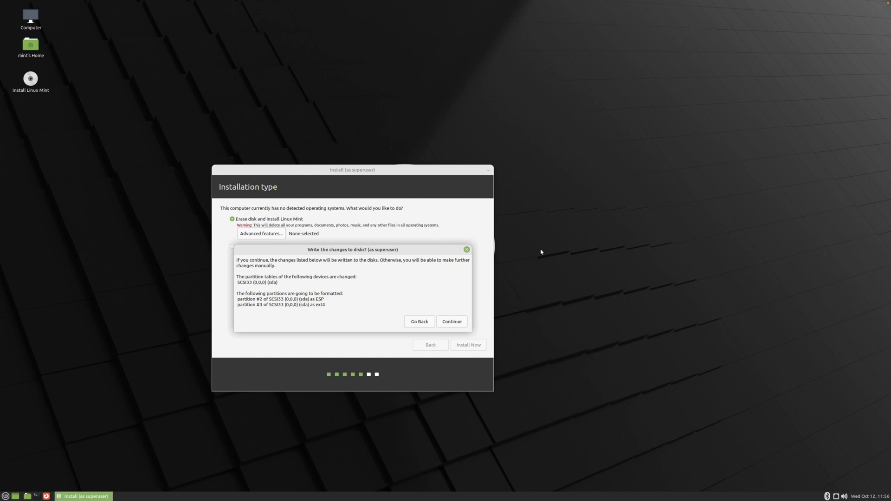
{"action": "left_click", "coordinate": [447, 320]}
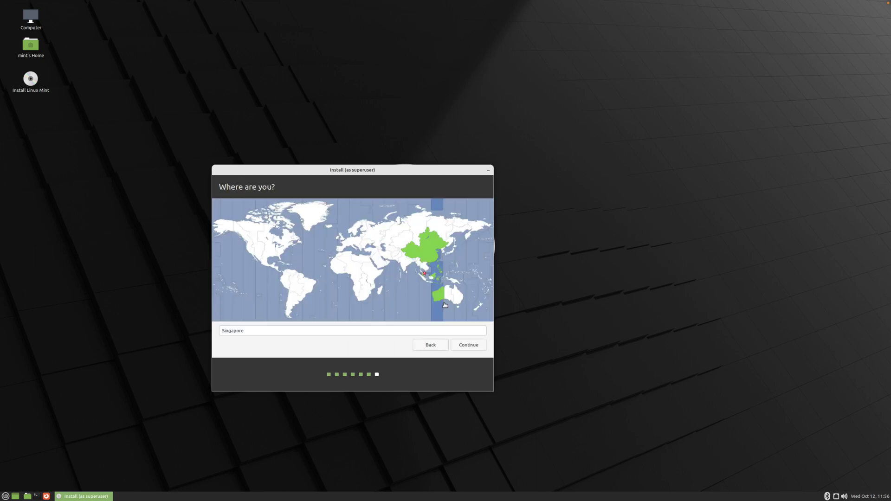
{"action": "left_click", "coordinate": [477, 347]}
Enter the user's name, choose and confirm the account password, and continue with the installation.
{"action": "type", "text": "Isaiah"}
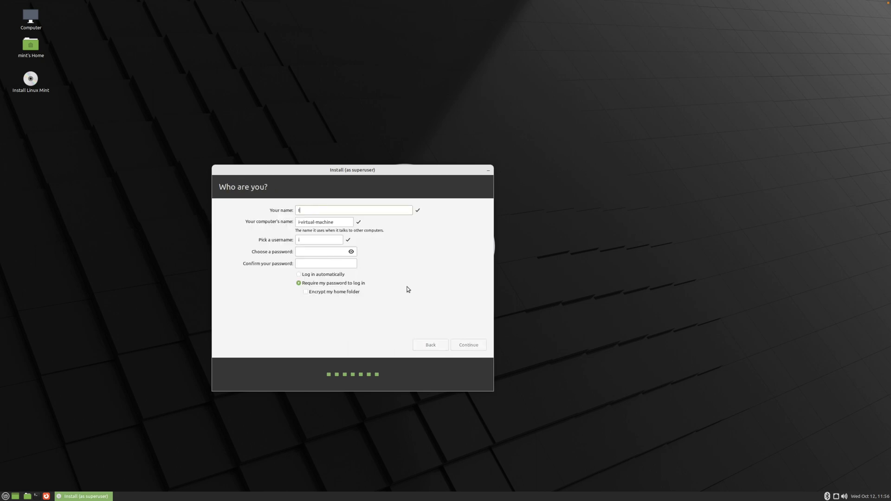
{"action": "left_click", "coordinate": [302, 253]}
{"action": "type", "text": "••••••"}
{"action": "left_click", "coordinate": [305, 264]}
{"action": "type", "text": "••••••"}
{"action": "left_click", "coordinate": [469, 345]}
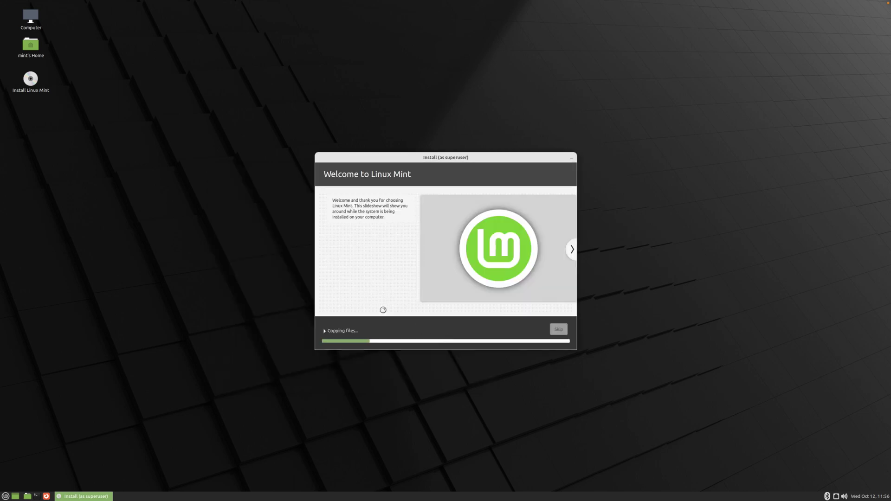
Expand the installer's detailed log output to follow the file copying.
{"action": "left_click", "coordinate": [338, 330]}
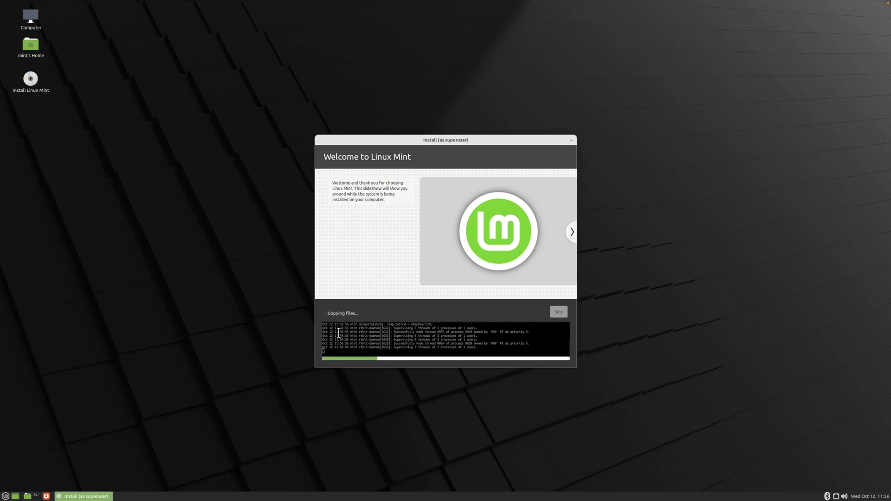
{"action": "left_click_drag", "start_coordinate": [382, 328], "coordinate": [458, 352]}
{"action": "left_click", "coordinate": [487, 318]}
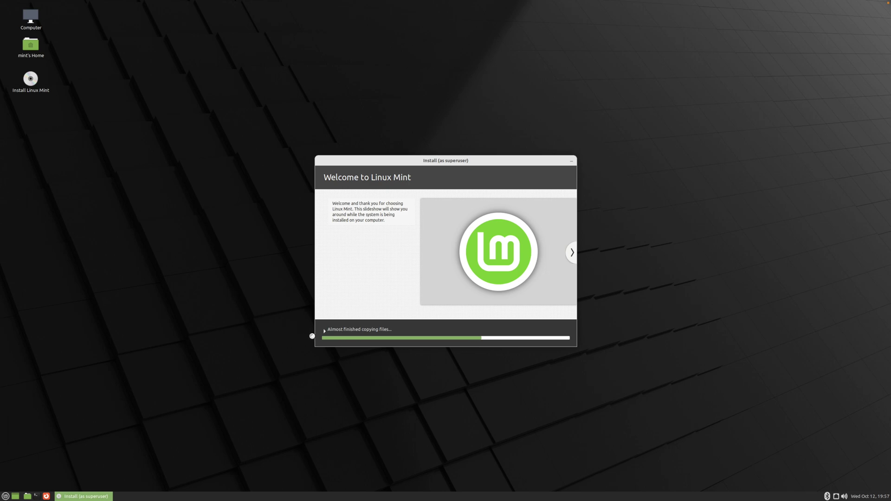
{"action": "left_click", "coordinate": [324, 331]}
{"action": "left_click", "coordinate": [337, 339]}
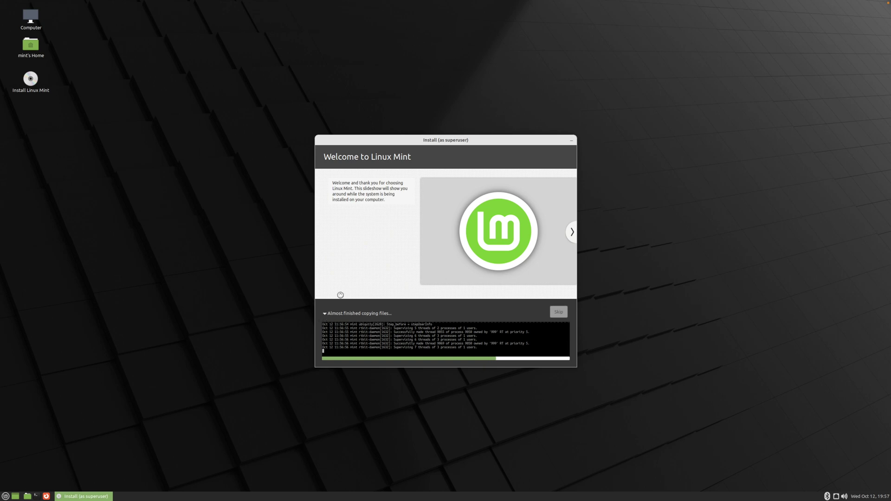
Open the Control Center and look through its settings categories down to Personal.
{"action": "left_click", "coordinate": [5, 497]}
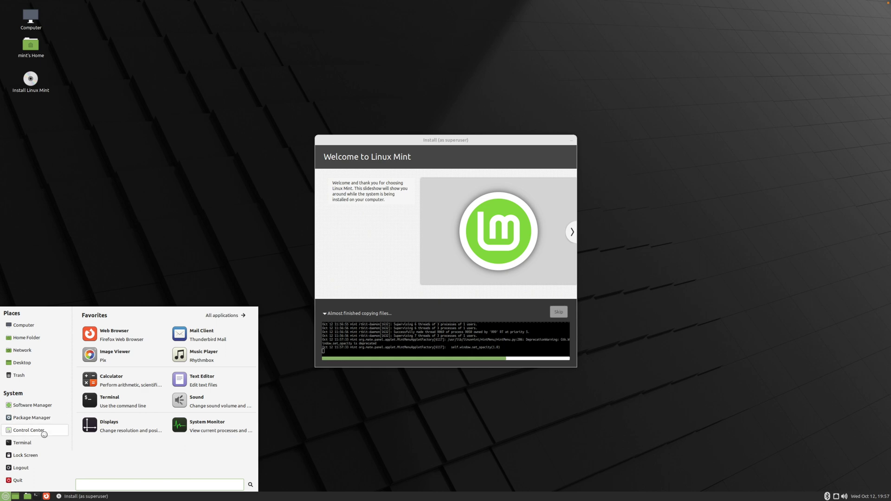
{"action": "left_click", "coordinate": [46, 430]}
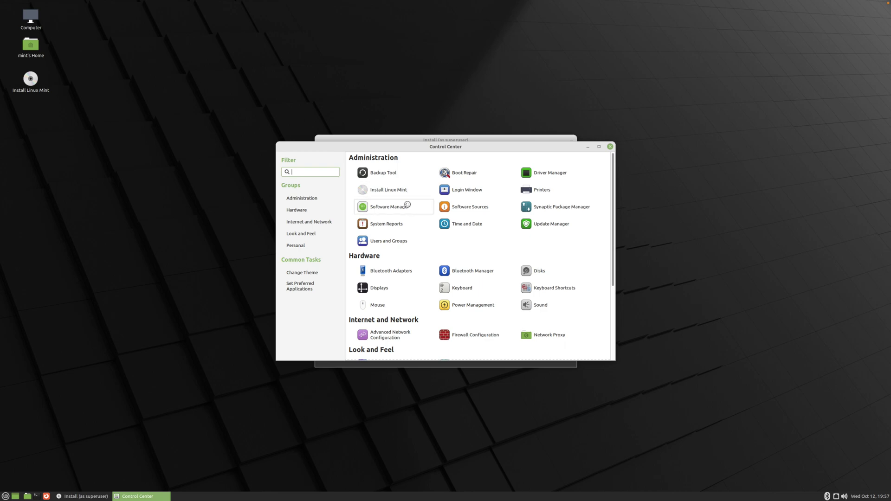
{"action": "scroll", "coordinate": [429, 272], "scroll_direction": "down", "scroll_amount": 5}
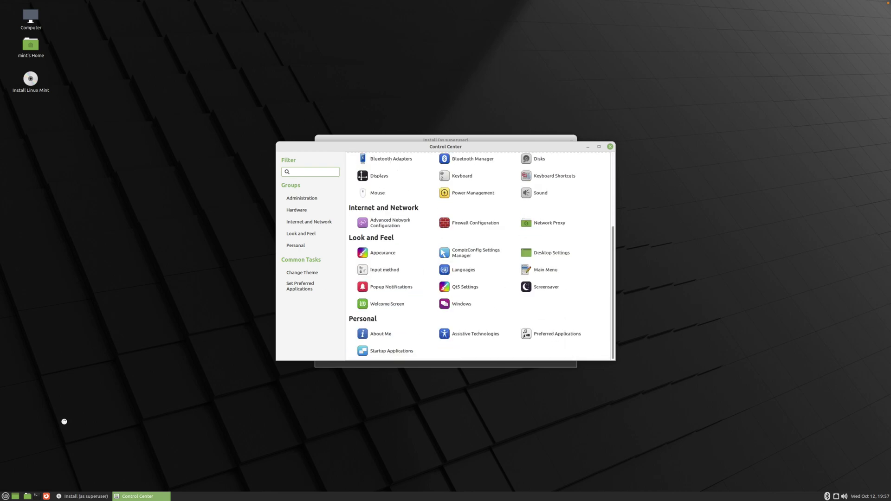
Open System Monitor on its resource graphs, and move it and the Control Center clear of the installer's slideshow.
{"action": "key", "text": "super"}
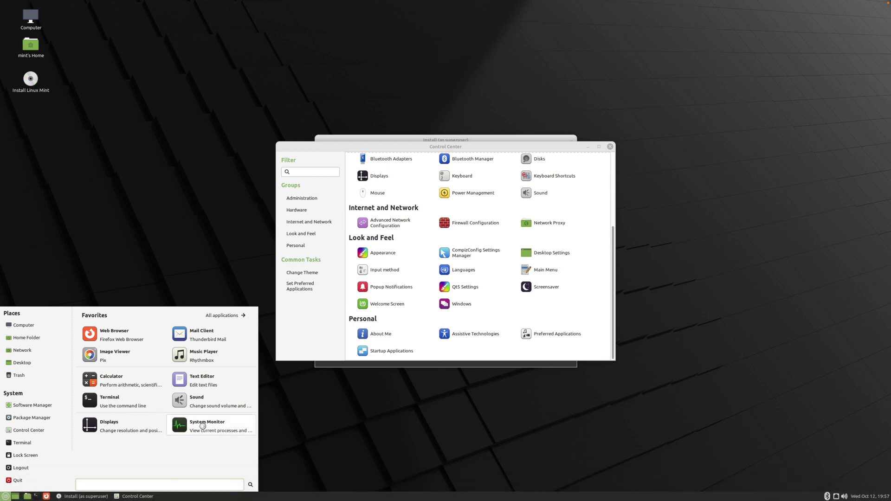
{"action": "left_click", "coordinate": [203, 426]}
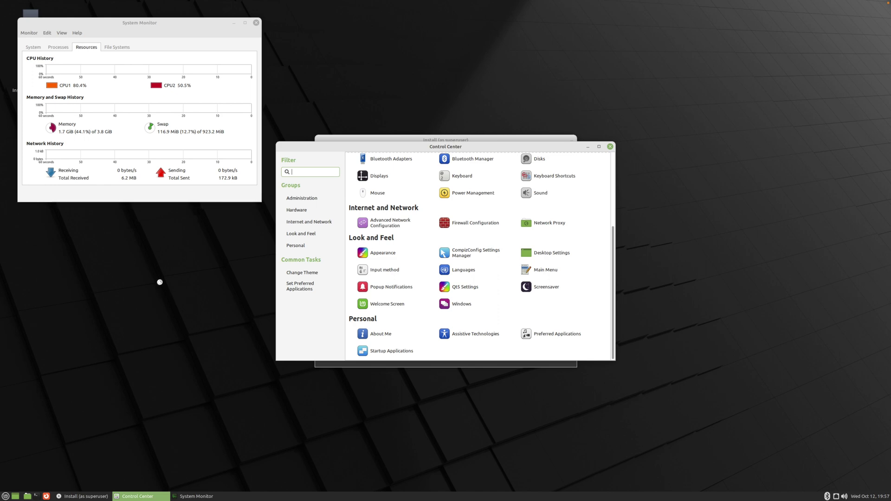
{"action": "left_click_drag", "start_coordinate": [343, 147], "coordinate": [73, 222]}
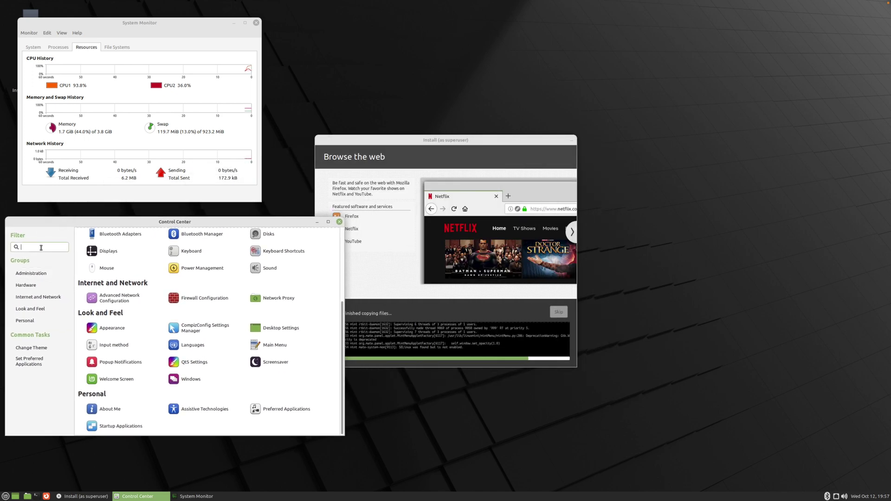
{"action": "scroll", "coordinate": [191, 328], "scroll_direction": "up", "scroll_amount": 1}
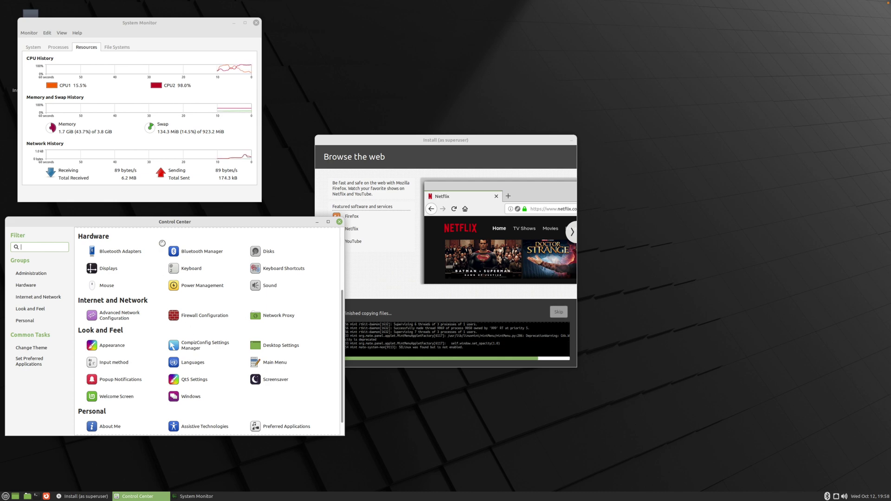
{"action": "left_click", "coordinate": [155, 189]}
{"action": "left_click_drag", "start_coordinate": [118, 25], "coordinate": [152, 193]}
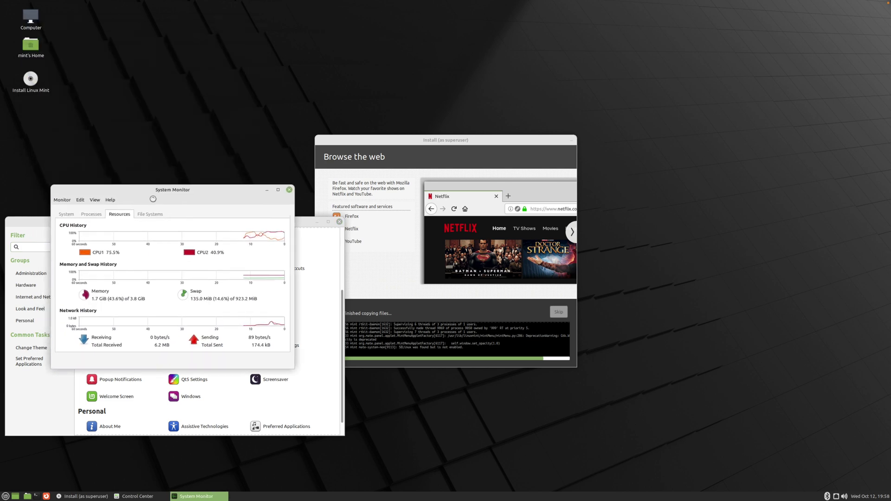
Examine the system and processor details, file systems and running processes in System Monitor, and close it.
{"action": "left_click", "coordinate": [66, 215]}
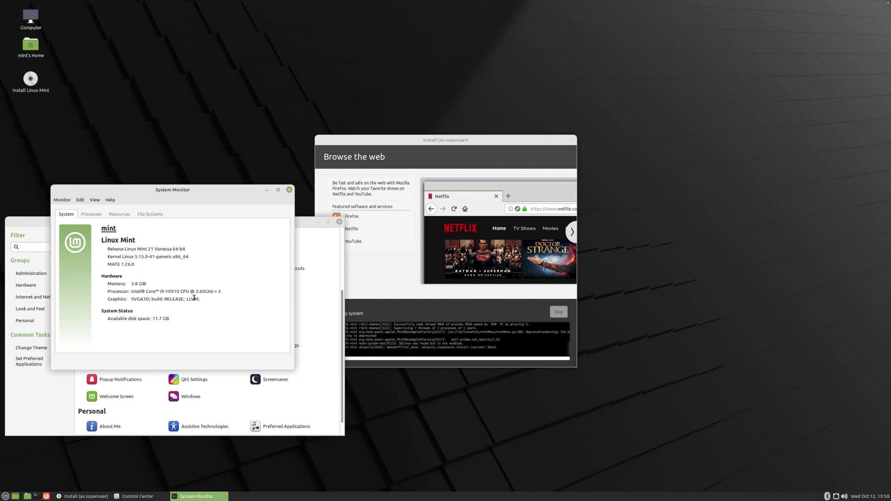
{"action": "left_click_drag", "start_coordinate": [159, 291], "coordinate": [227, 293]}
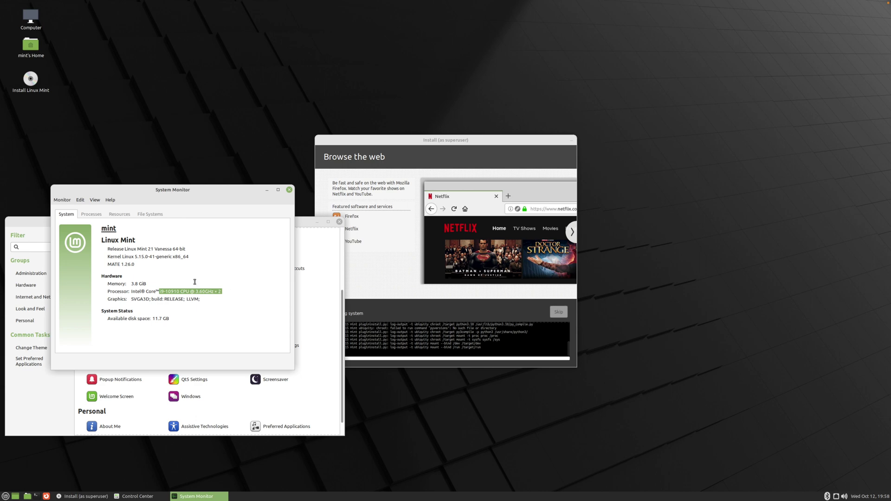
{"action": "left_click", "coordinate": [177, 285]}
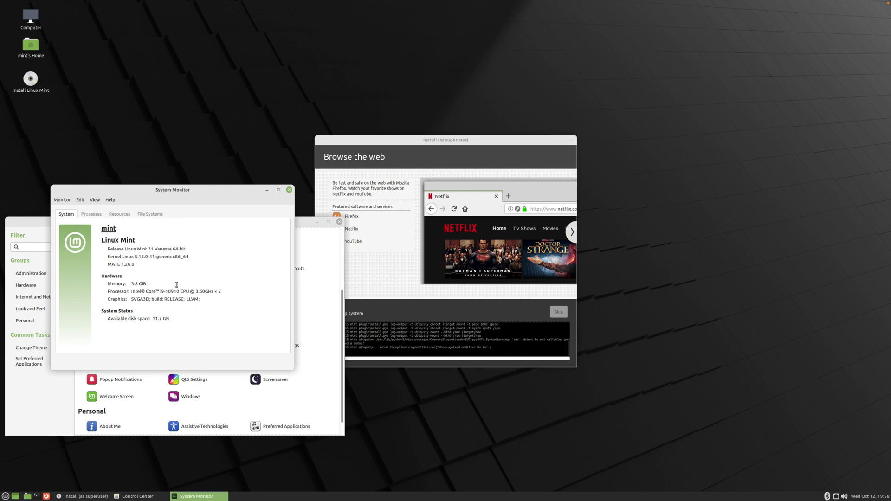
{"action": "left_click", "coordinate": [116, 217]}
{"action": "left_click", "coordinate": [152, 215]}
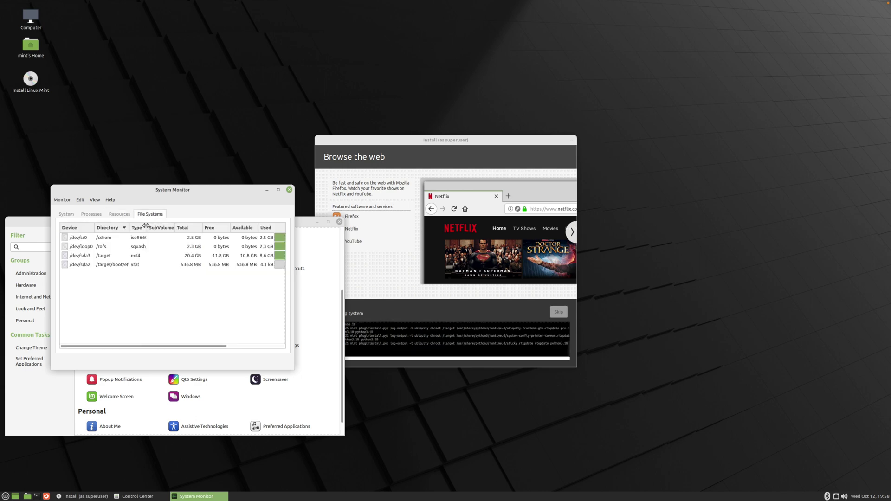
{"action": "left_click", "coordinate": [91, 215]}
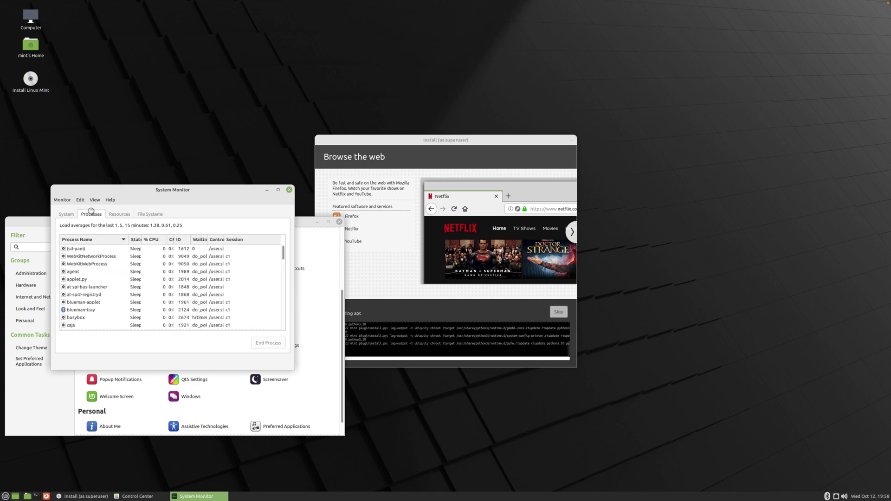
{"action": "left_click", "coordinate": [289, 190]}
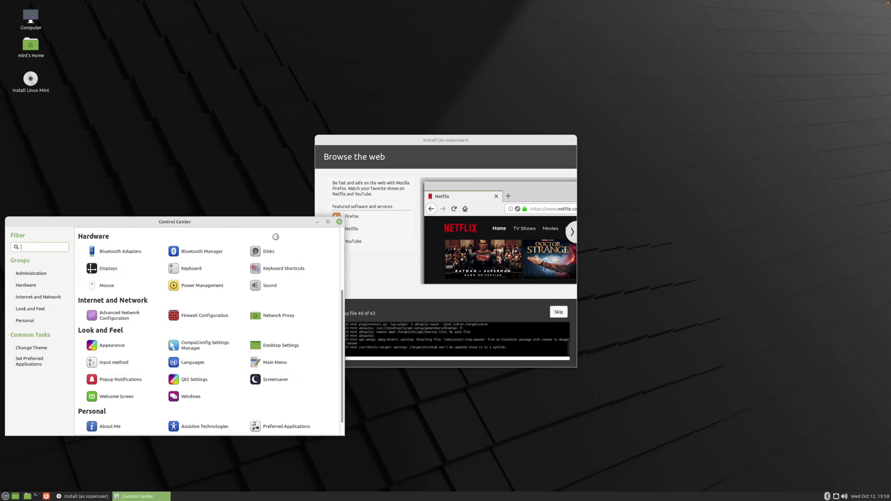
Close the Control Center, and look through the Downloads, Pictures and Music folders in the file manager.
{"action": "left_click", "coordinate": [336, 224]}
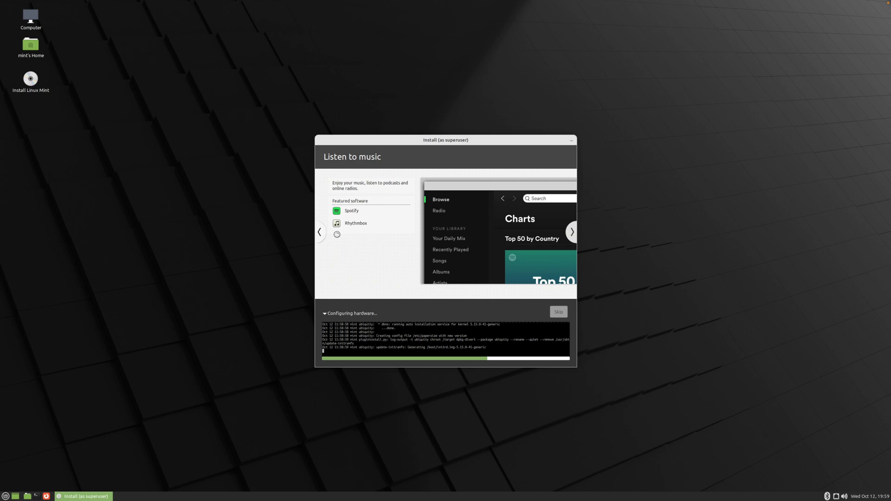
{"action": "double_click", "coordinate": [34, 17]}
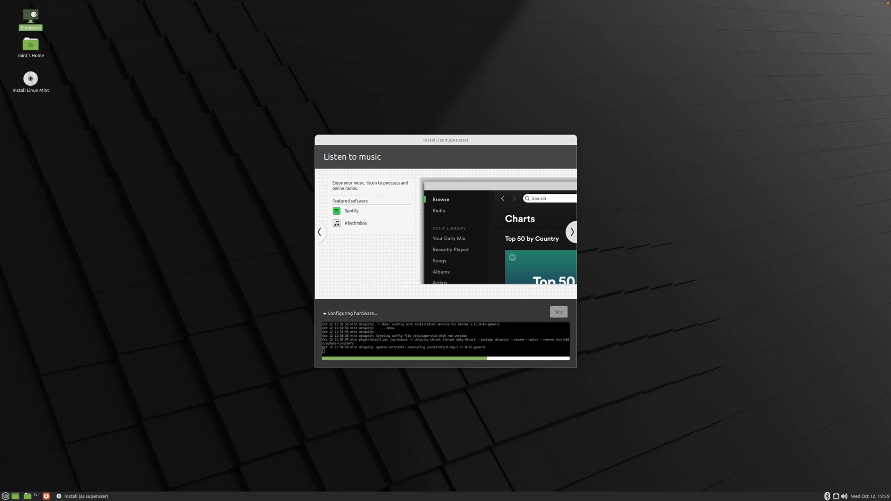
{"action": "left_click_drag", "start_coordinate": [420, 149], "coordinate": [174, 186]}
{"action": "left_click", "coordinate": [129, 245]}
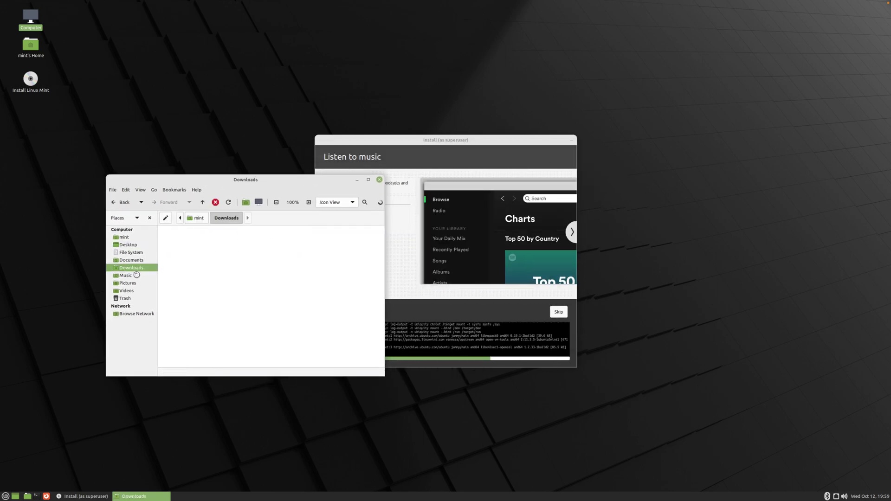
{"action": "left_click", "coordinate": [134, 283]}
{"action": "left_click", "coordinate": [133, 275]}
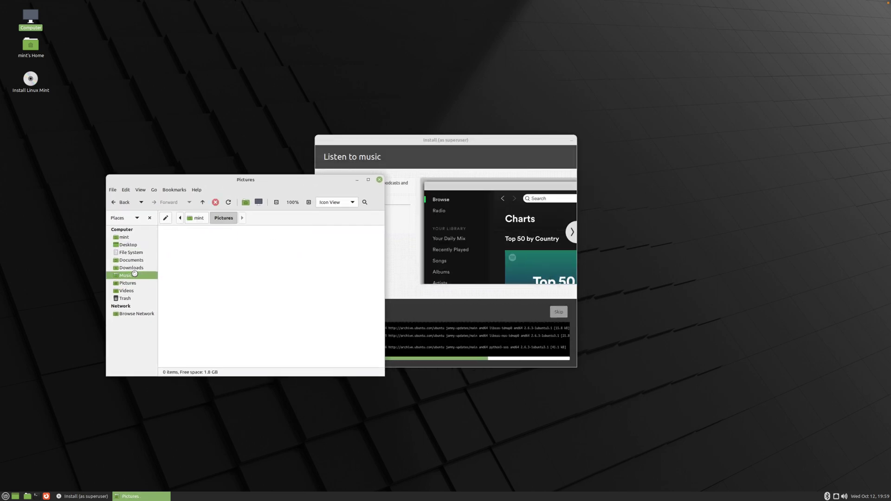
{"action": "left_click", "coordinate": [135, 266]}
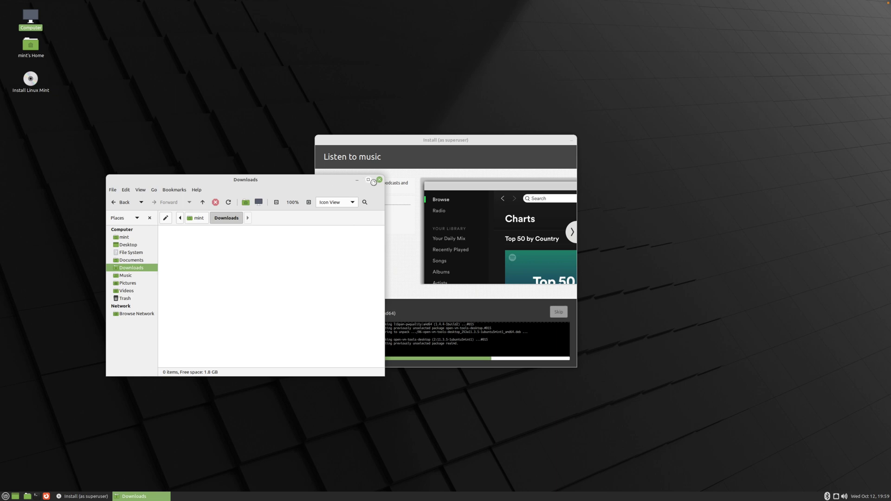
{"action": "left_click", "coordinate": [378, 181]}
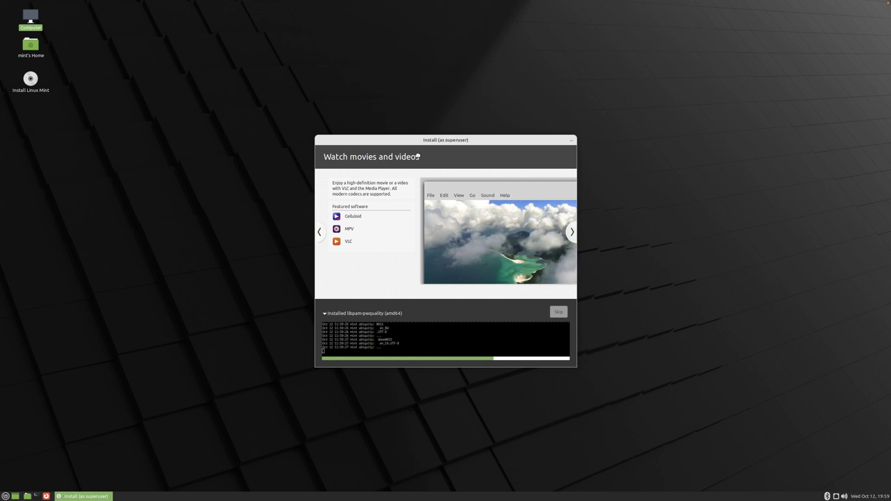
Move the installer window down off the desktop's centre, and list the home folder's contents in a terminal with ls.
{"action": "left_click_drag", "start_coordinate": [445, 141], "coordinate": [456, 181]}
{"action": "left_click_drag", "start_coordinate": [110, 212], "coordinate": [497, 242]}
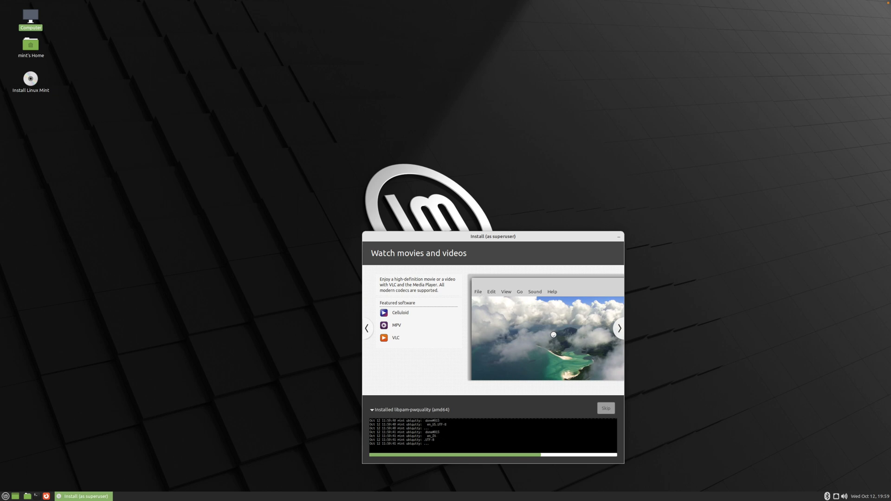
{"action": "left_click", "coordinate": [5, 496]}
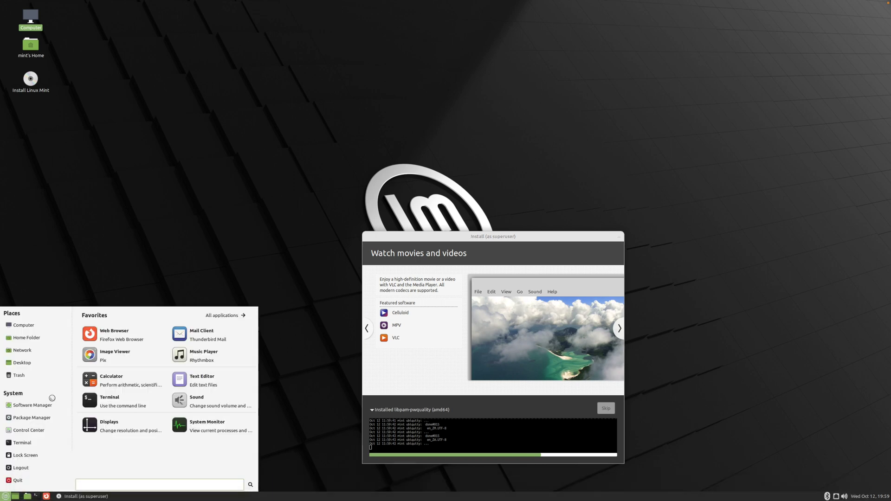
{"action": "left_click", "coordinate": [26, 443]}
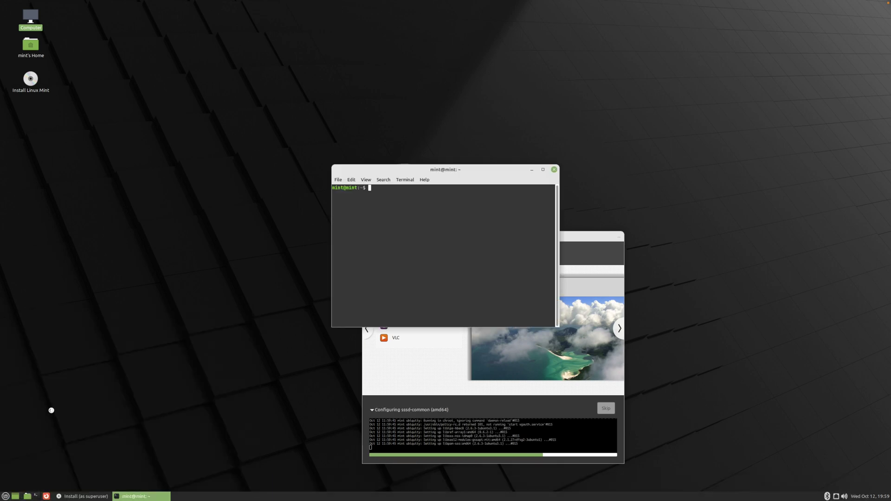
{"action": "type", "text": "ls"}
{"action": "key", "text": "Return"}
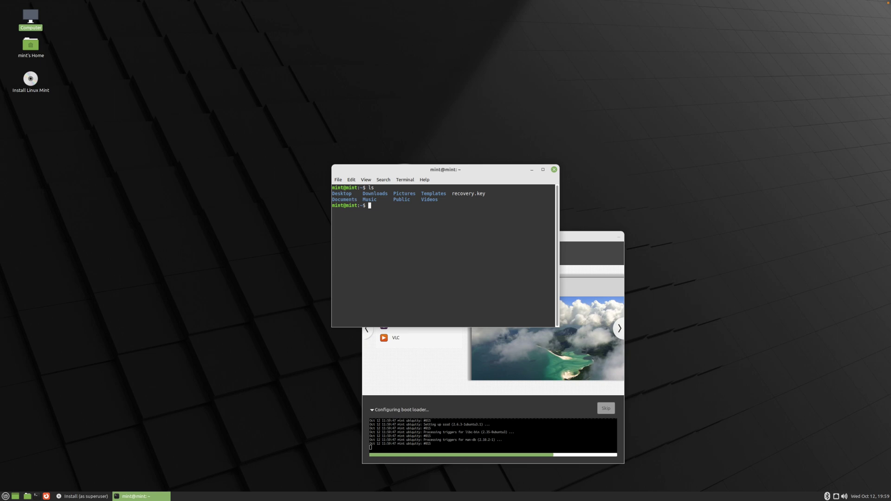
Try to run recovery.key from the home folder, by its plain name and as ./recovery.key.
{"action": "type", "text": "recover"}
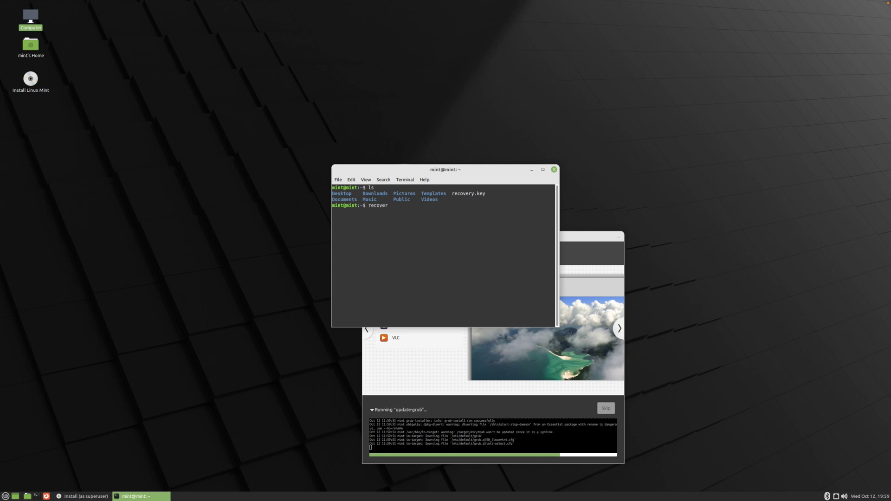
{"action": "key", "text": "BackSpace"}
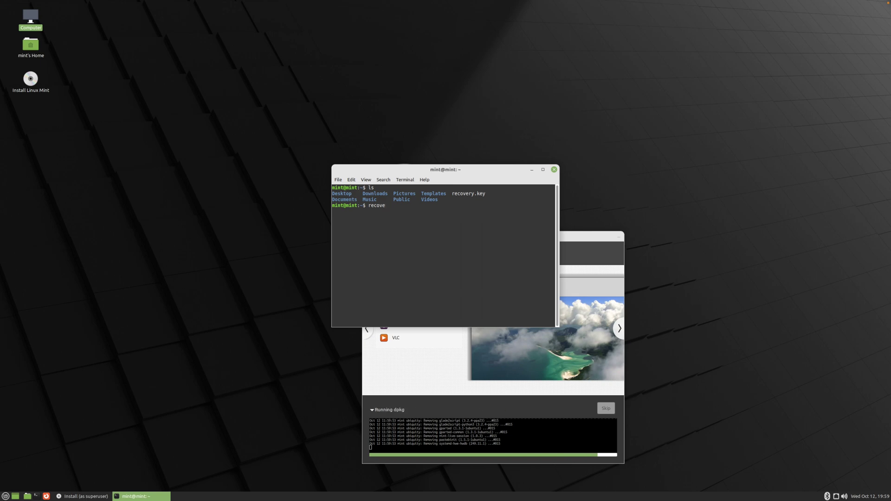
{"action": "type", "text": "ry.key"}
{"action": "key", "text": "Return"}
{"action": "key", "text": "Up"}
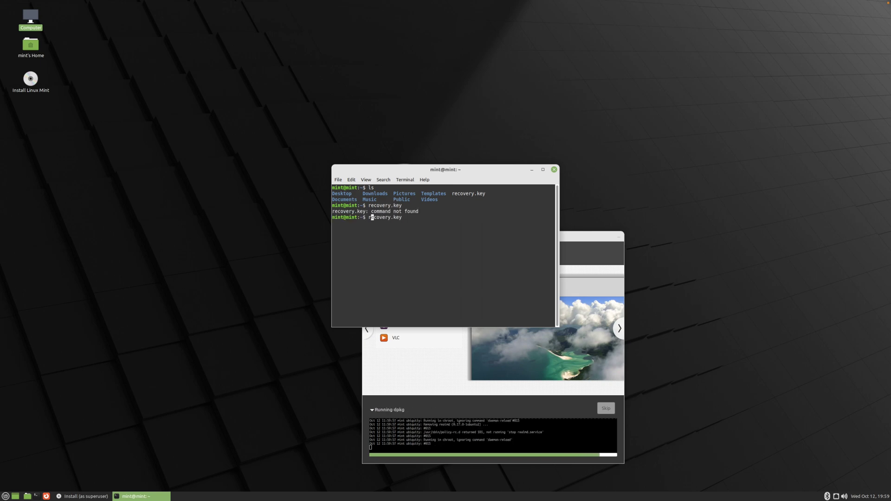
{"action": "key", "text": "Home"}
{"action": "type", "text": "./"}
{"action": "key", "text": "Return"}
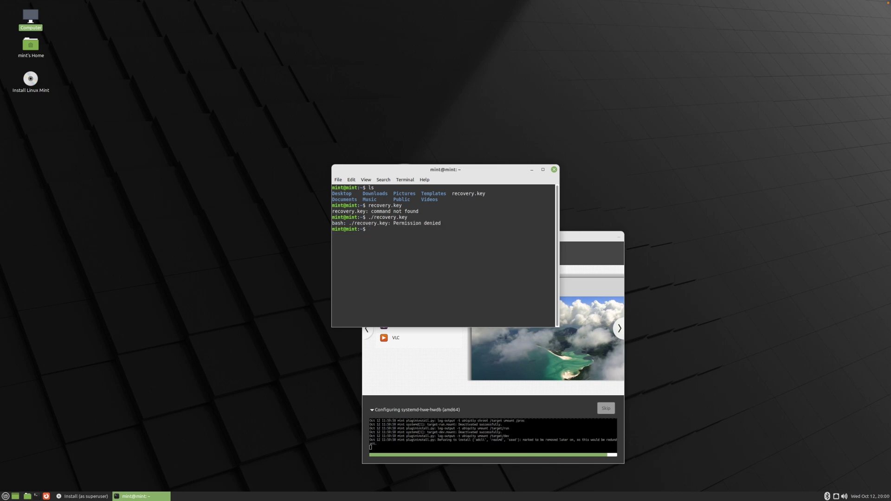
Try to change directory with cd /recovery.key, and close the terminal.
{"action": "key", "text": "Up"}
{"action": "key", "text": "Left"}
{"action": "key", "text": "Left"}
{"action": "key", "text": "Left"}
{"action": "key", "text": "Left"}
{"action": "key", "text": "Left"}
{"action": "key", "text": "Left"}
{"action": "key", "text": "Left"}
{"action": "key", "text": "Left"}
{"action": "key", "text": "Left"}
{"action": "key", "text": "Left"}
{"action": "key", "text": "Left"}
{"action": "key", "text": "Left"}
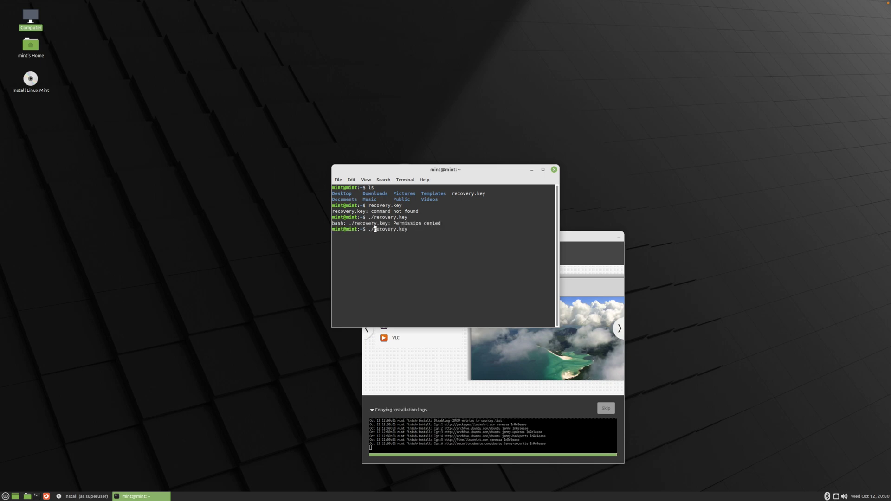
{"action": "key", "text": "BackSpace"}
{"action": "key", "text": "BackSpace"}
{"action": "type", "text": "cd /"}
{"action": "key", "text": "Return"}
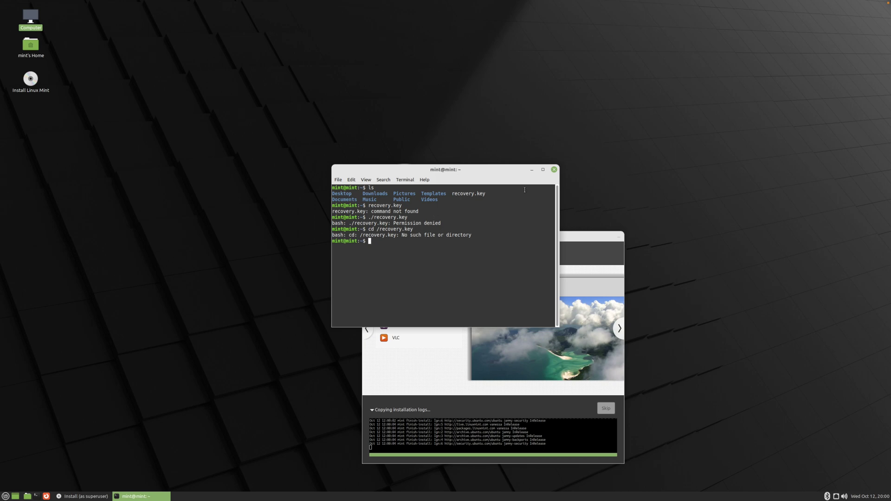
{"action": "left_click", "coordinate": [555, 170]}
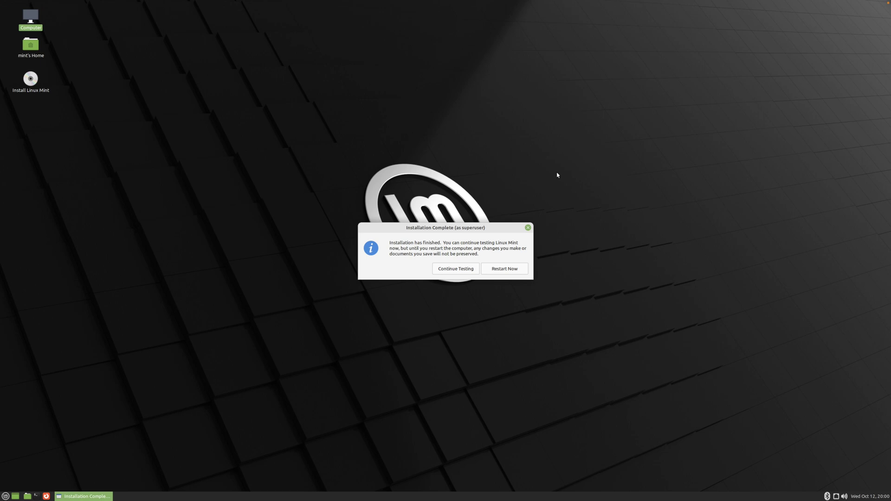
Restart the computer into the installed system, and log in with the account password.
{"action": "left_click", "coordinate": [510, 267]}
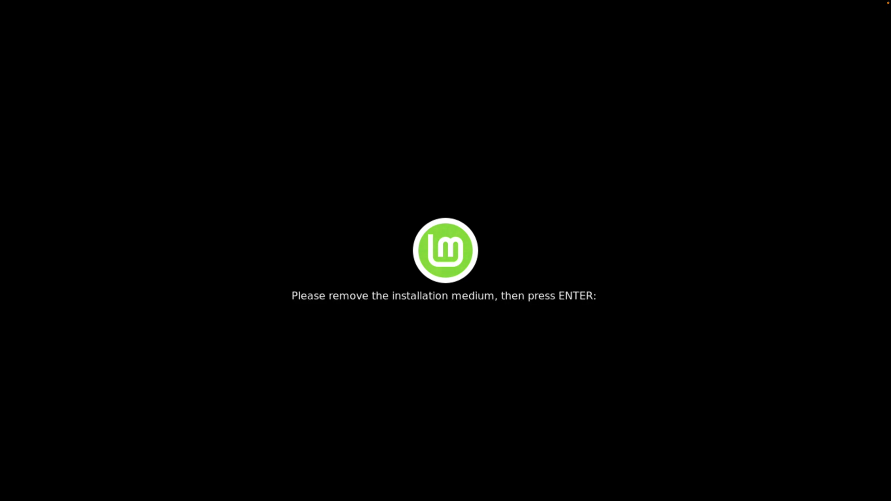
{"action": "key", "text": "Return"}
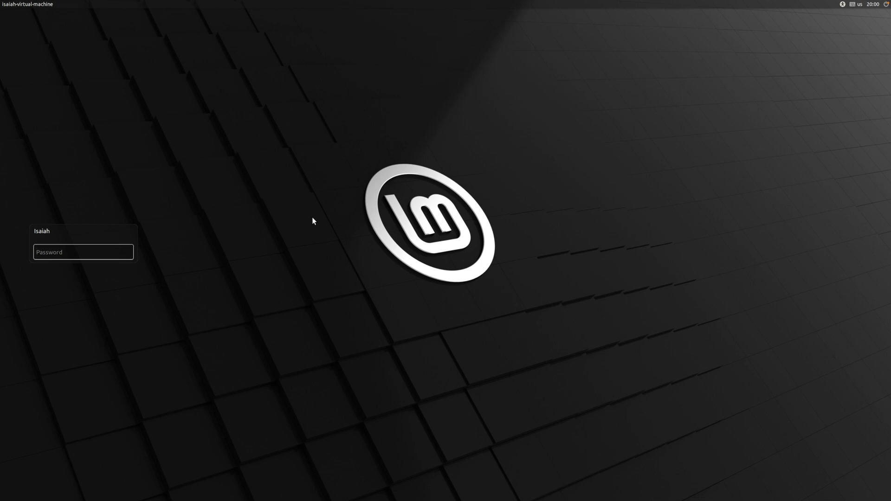
{"action": "type", "text": "••••••"}
{"action": "key", "text": "Return"}
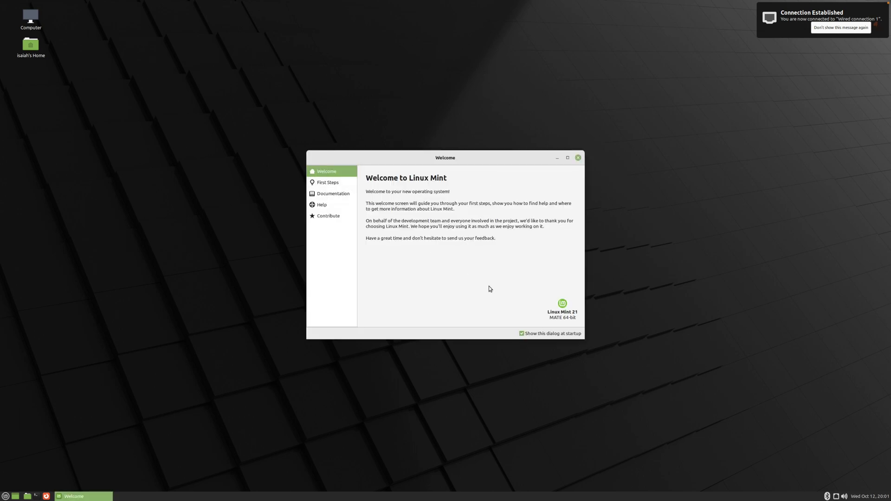
Try several desktop colors through pink on the Welcome window's First Steps page, and switch on the dark theme.
{"action": "left_click", "coordinate": [346, 183]}
{"action": "left_click", "coordinate": [418, 202]}
{"action": "left_click", "coordinate": [433, 202]}
{"action": "left_click", "coordinate": [465, 201]}
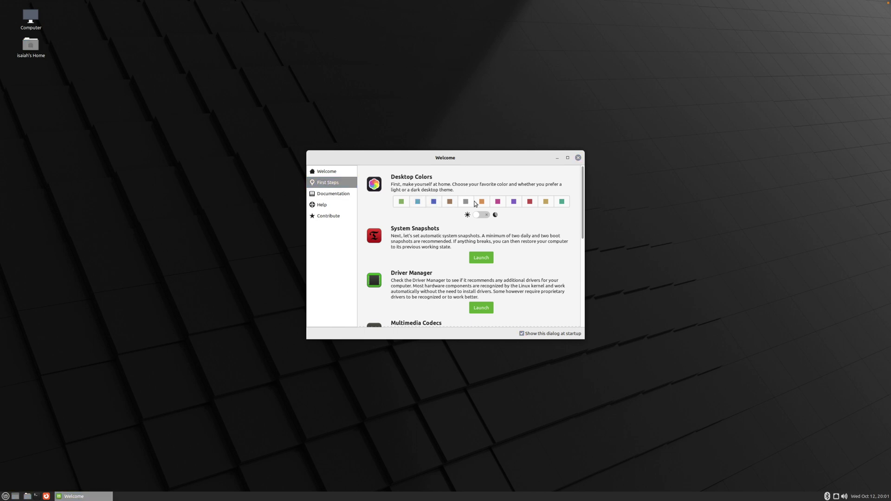
{"action": "left_click", "coordinate": [482, 201]}
{"action": "left_click", "coordinate": [505, 204]}
{"action": "left_click", "coordinate": [481, 215]}
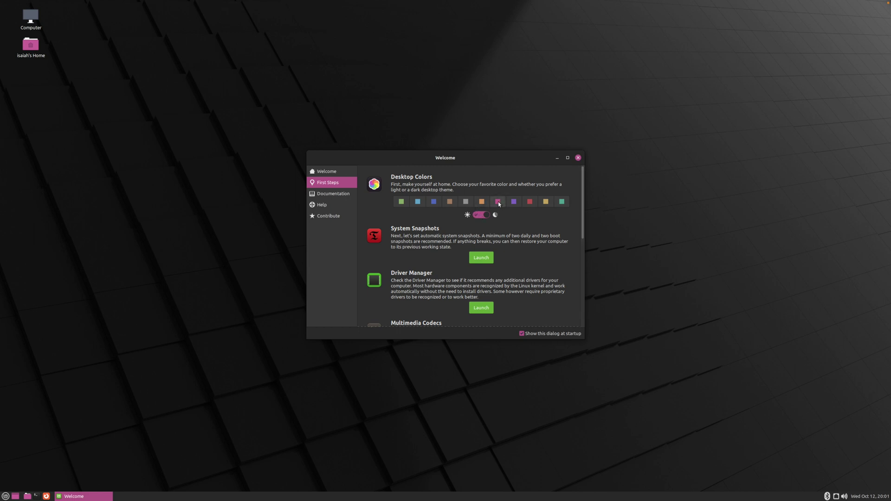
Try further desktop colors on the dark theme, including red and light blue, and settle on dark blue.
{"action": "left_click", "coordinate": [514, 202]}
{"action": "left_click", "coordinate": [529, 201]}
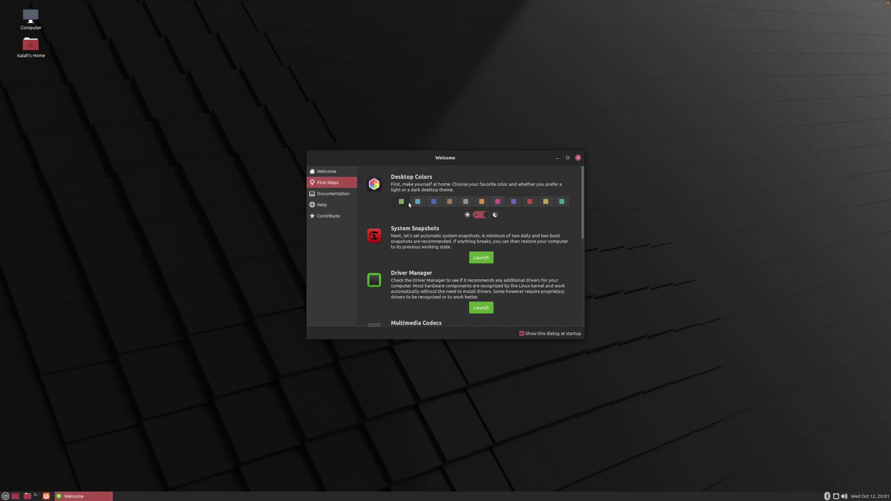
{"action": "left_click", "coordinate": [404, 202]}
{"action": "left_click", "coordinate": [465, 202]}
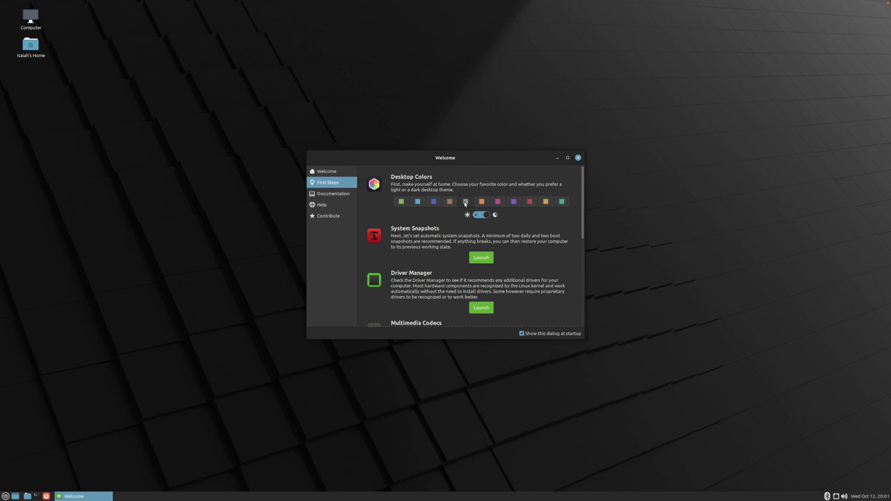
{"action": "left_click", "coordinate": [434, 202]}
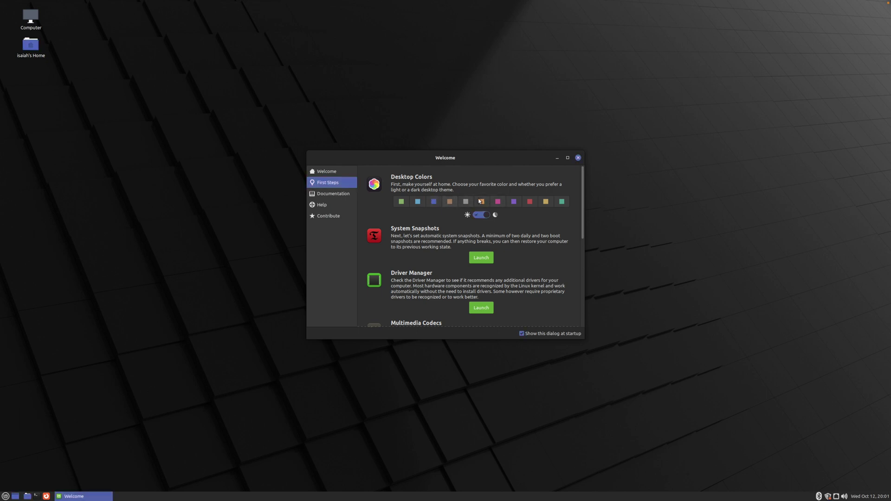
Try to launch System Snapshots from the First Steps page.
{"action": "left_click", "coordinate": [480, 258]}
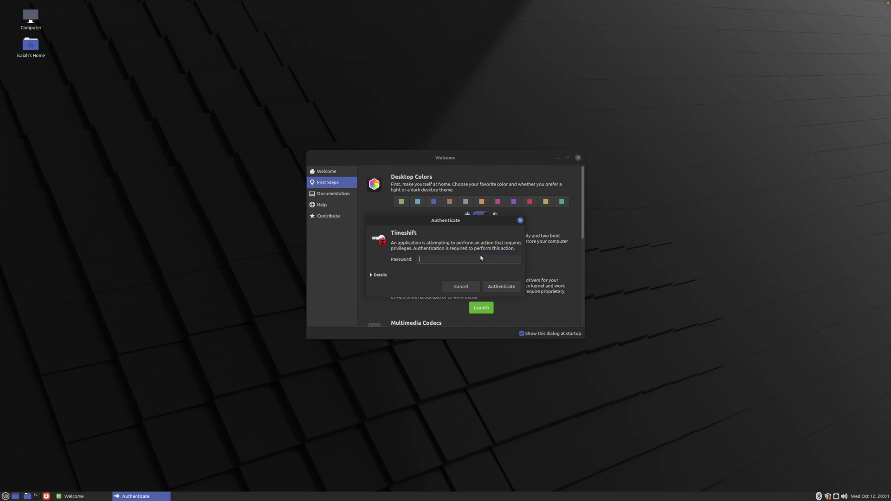
{"action": "left_click", "coordinate": [489, 292]}
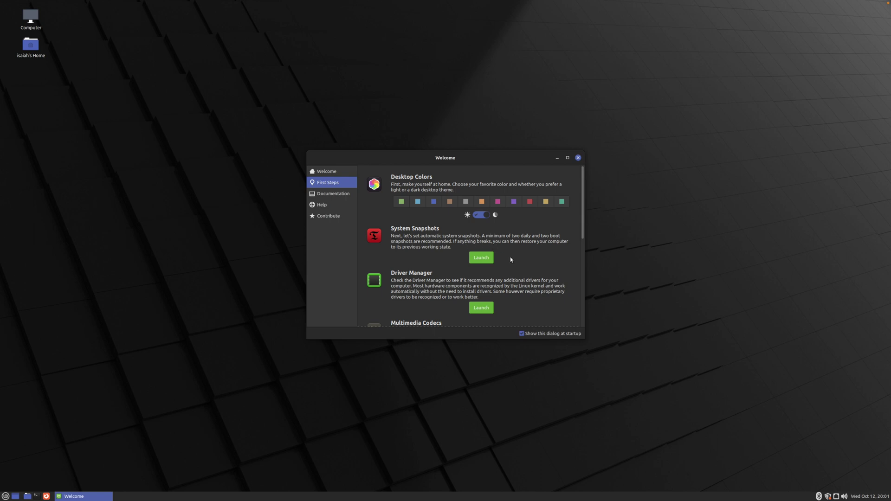
Launch the Driver Manager, authenticate with the account password, and place its window beside the Welcome window.
{"action": "scroll", "coordinate": [510, 259], "scroll_direction": "down", "scroll_amount": 2}
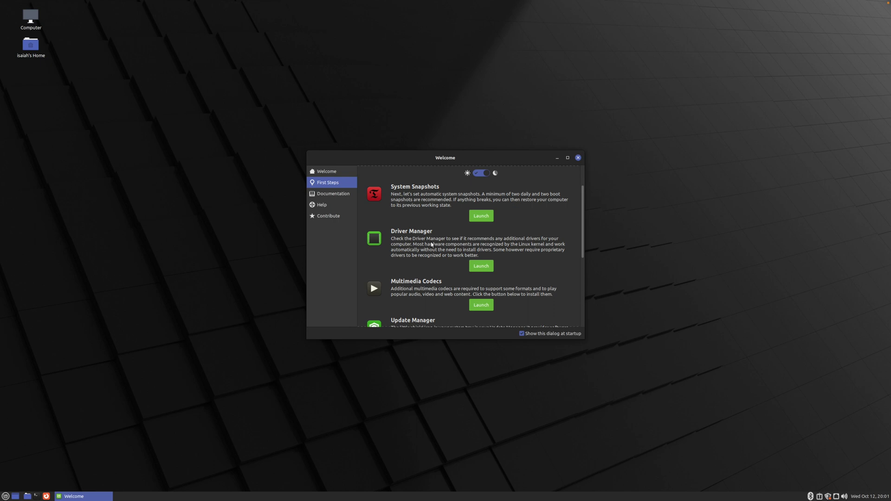
{"action": "left_click", "coordinate": [481, 266]}
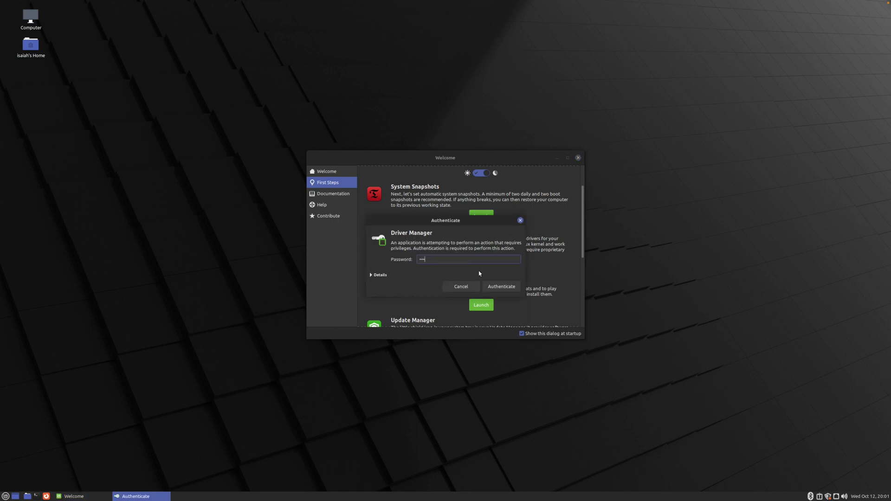
{"action": "key", "text": "Return"}
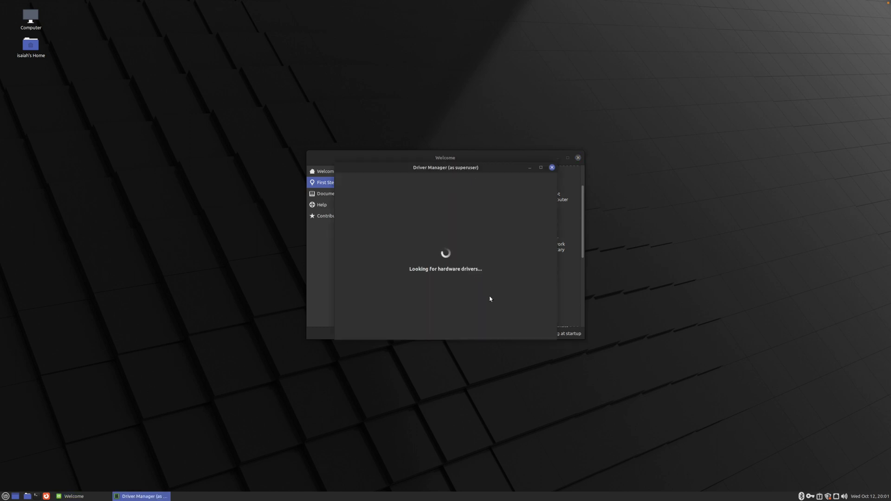
{"action": "left_click_drag", "start_coordinate": [481, 168], "coordinate": [719, 182]}
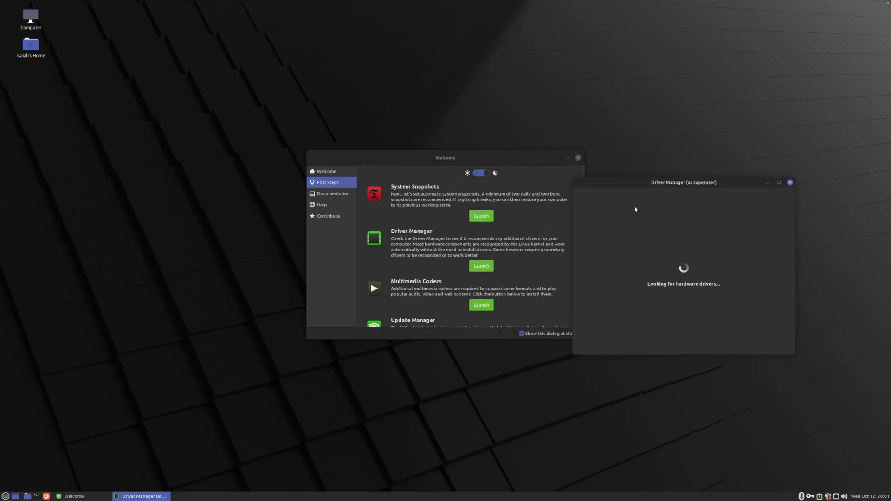
Launch the Multimedia Codecs setup and start installing the mint-meta-codecs package, and return to the remaining First Steps entries.
{"action": "left_click", "coordinate": [488, 305]}
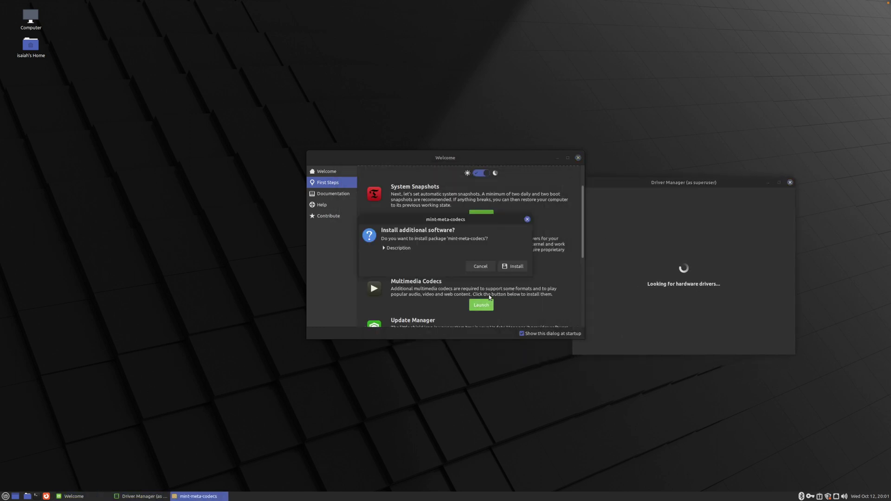
{"action": "left_click", "coordinate": [508, 268]}
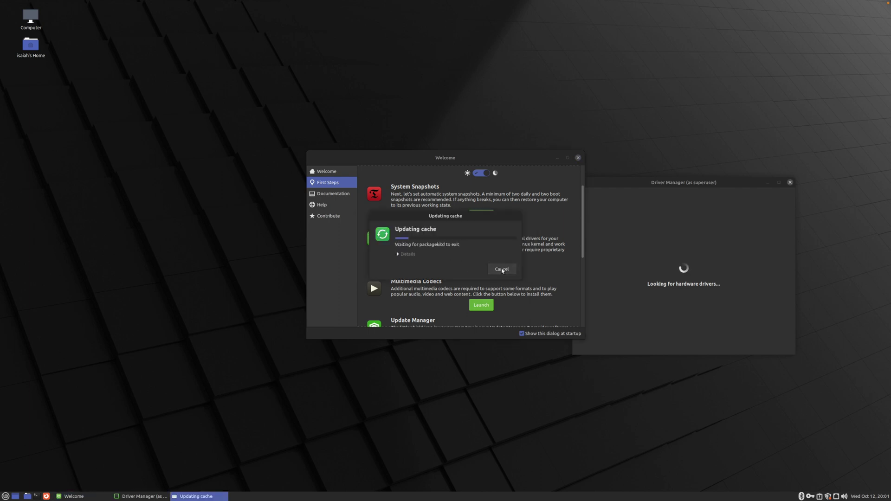
{"action": "left_click", "coordinate": [464, 314]}
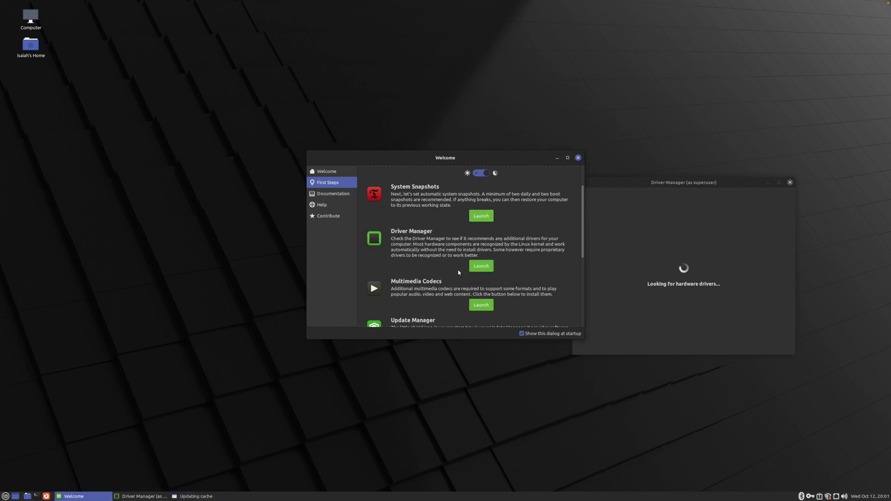
{"action": "scroll", "coordinate": [460, 267], "scroll_direction": "down", "scroll_amount": 3}
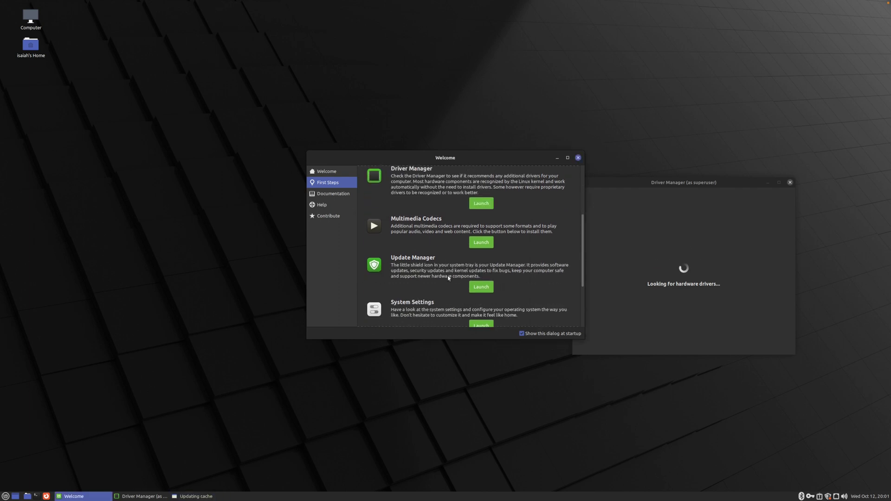
Launch the Update Manager from First Steps and cancel the pending codec installation that requires removing libavcodec58.
{"action": "scroll", "coordinate": [437, 253], "scroll_direction": "down", "scroll_amount": 2}
{"action": "left_click", "coordinate": [481, 245]}
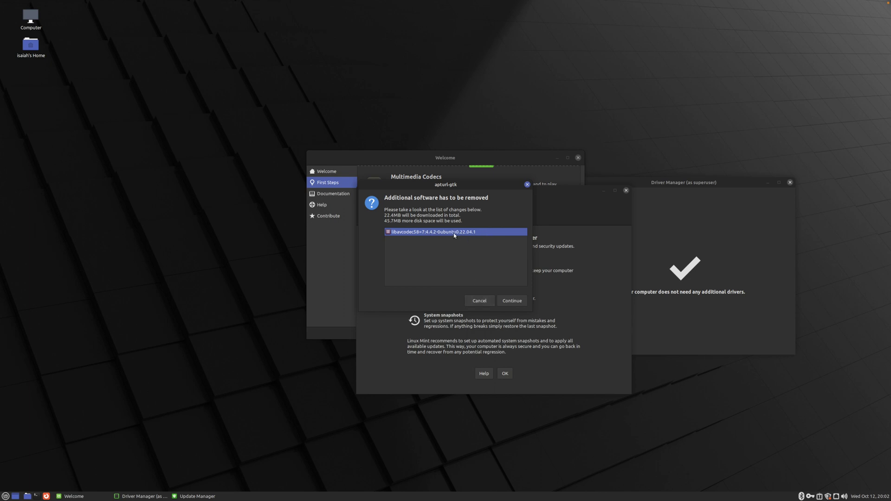
{"action": "left_click", "coordinate": [481, 301]}
Accept the Update Manager's introduction, close its window, and view the last First Steps entries.
{"action": "left_click", "coordinate": [505, 374]}
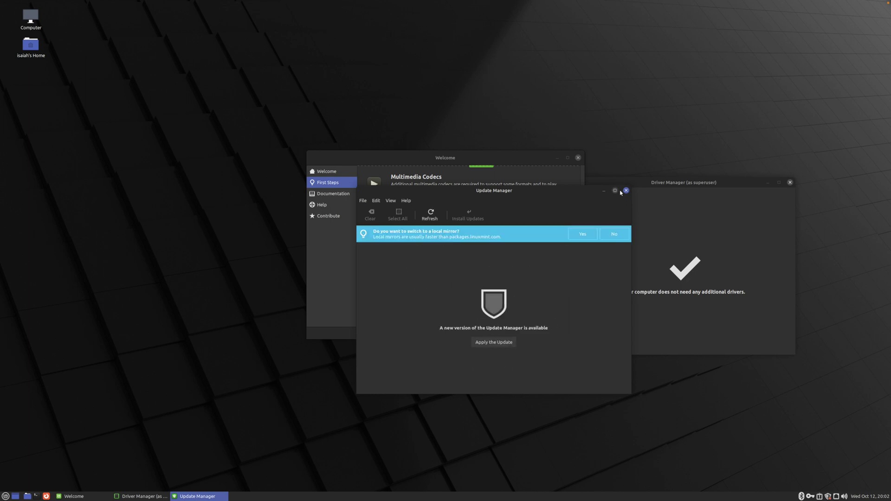
{"action": "left_click", "coordinate": [626, 190]}
{"action": "scroll", "coordinate": [495, 236], "scroll_direction": "down", "scroll_amount": 2}
{"action": "scroll", "coordinate": [495, 236], "scroll_direction": "down", "scroll_amount": 1}
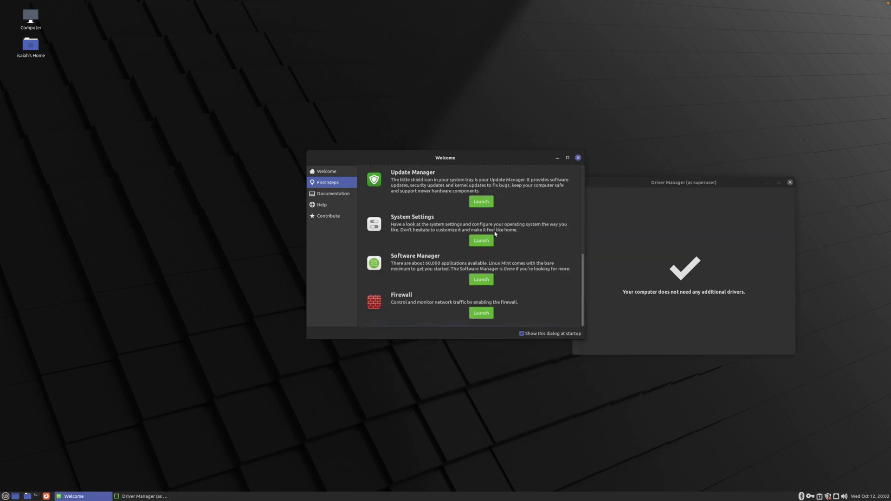
Launch the IRC Chat Room from the Welcome window's Help page, look at the HexChat support channel, and quit HexChat.
{"action": "left_click", "coordinate": [338, 206]}
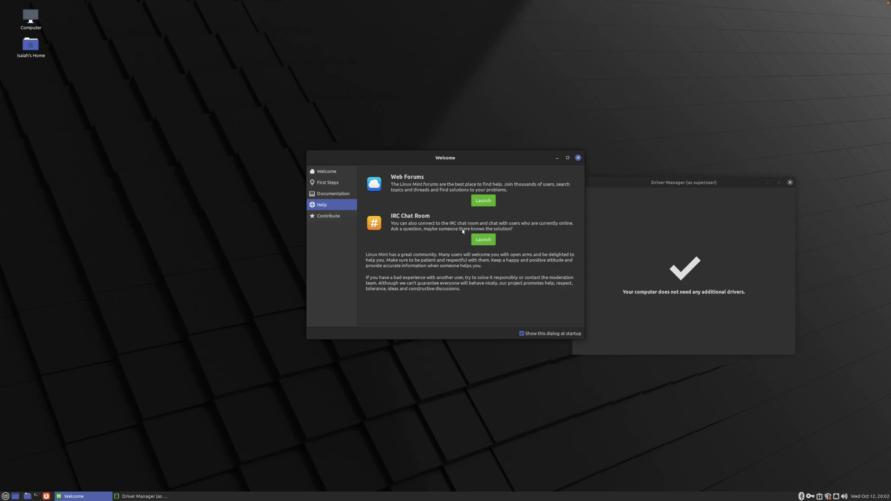
{"action": "left_click", "coordinate": [483, 240]}
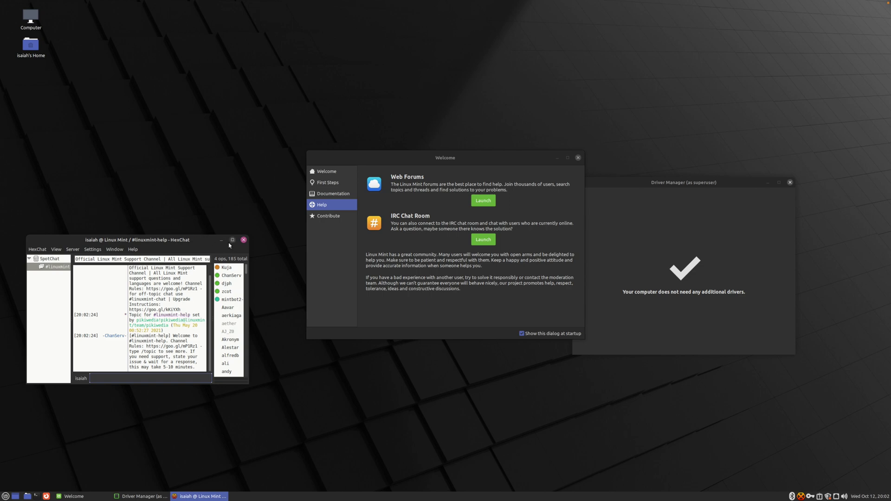
{"action": "left_click", "coordinate": [243, 240]}
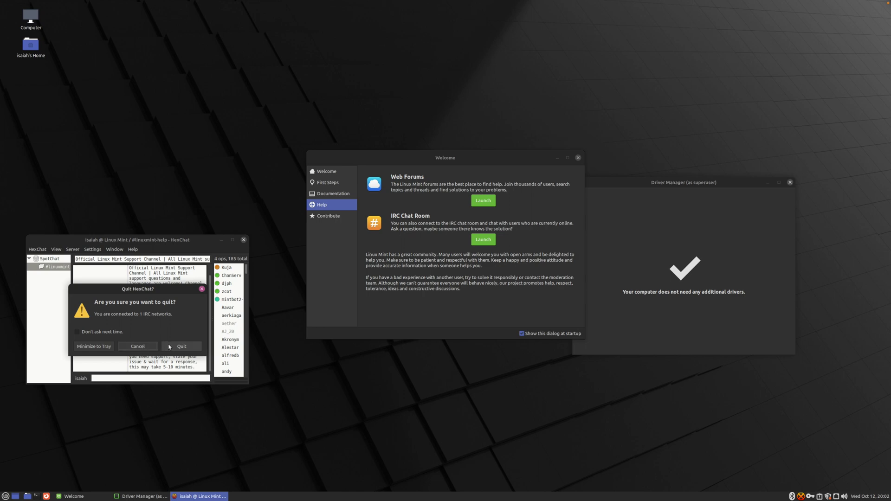
{"action": "left_click", "coordinate": [191, 346]}
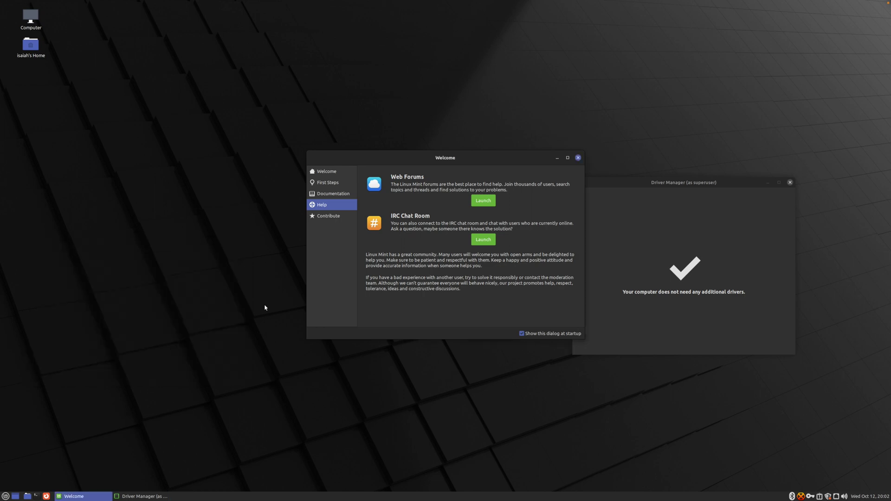
Look through the Documentation, First Steps and Contribute pages, return to the Welcome page, and glance at the system's application menu.
{"action": "left_click", "coordinate": [325, 193]}
{"action": "left_click", "coordinate": [328, 185]}
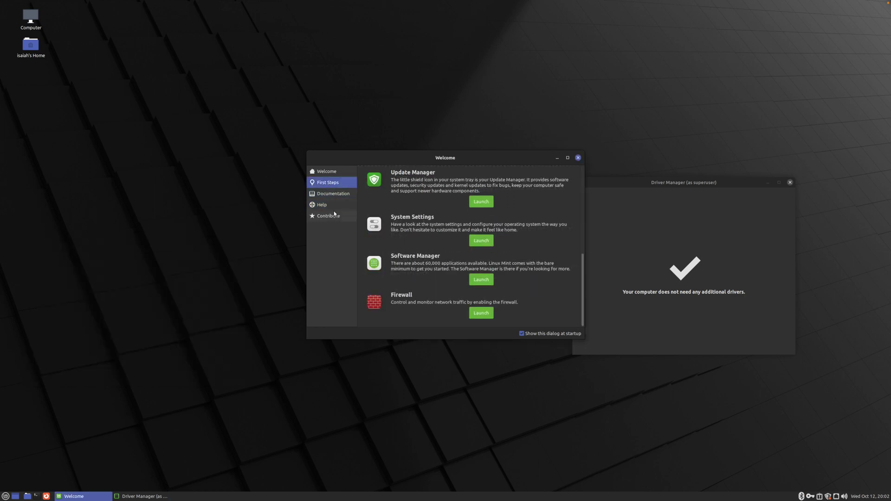
{"action": "left_click", "coordinate": [335, 216]}
{"action": "left_click", "coordinate": [328, 182]}
{"action": "left_click", "coordinate": [327, 172]}
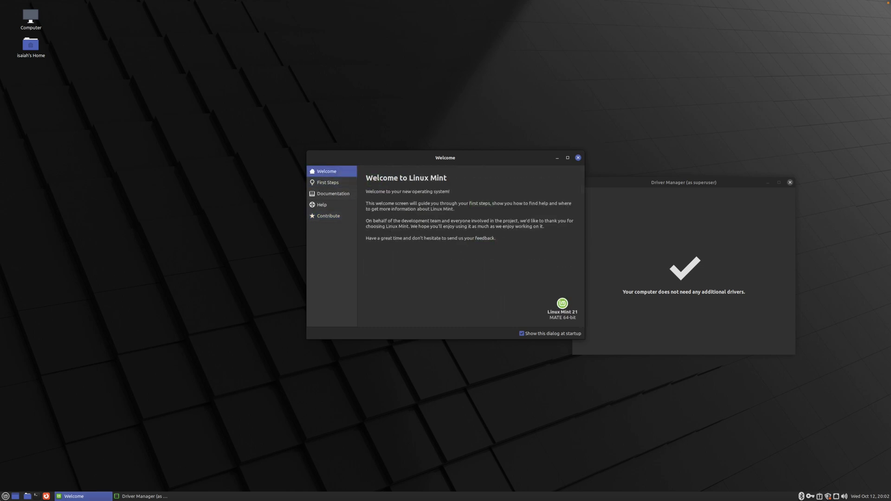
{"action": "key", "text": "super"}
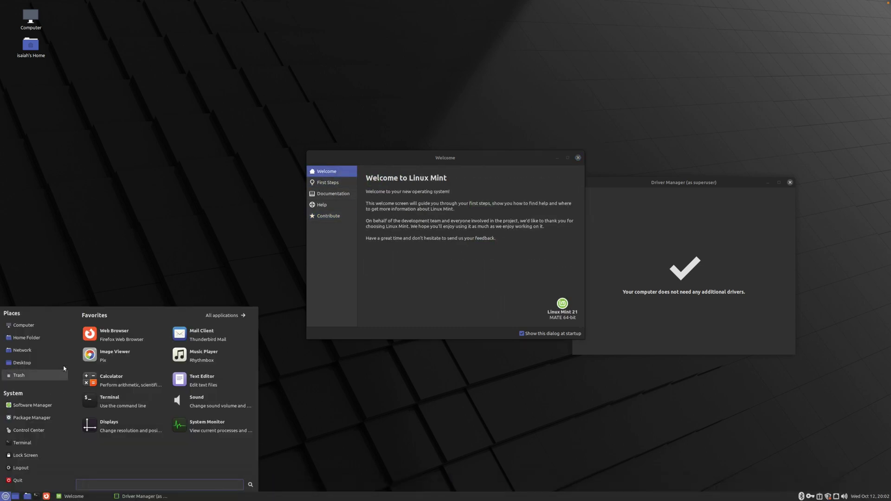
{"action": "left_click", "coordinate": [140, 303]}
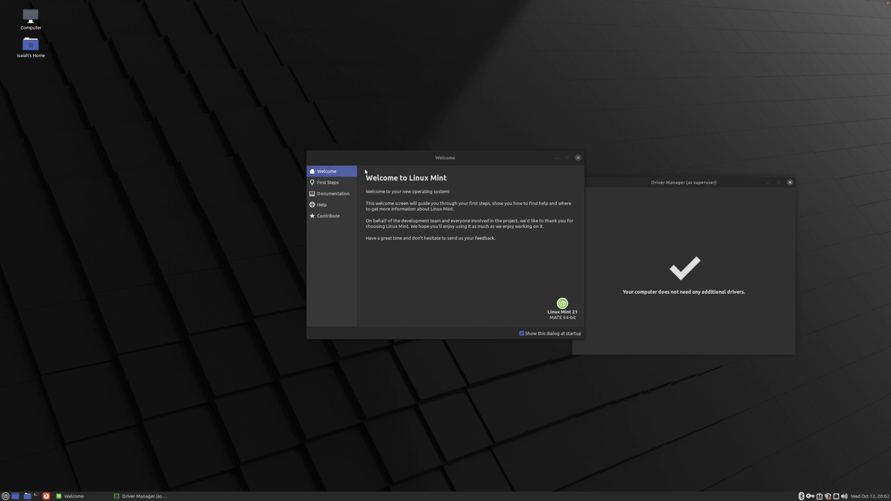
Launch the New Features page from the Welcome window's Documentation section.
{"action": "left_click", "coordinate": [336, 205]}
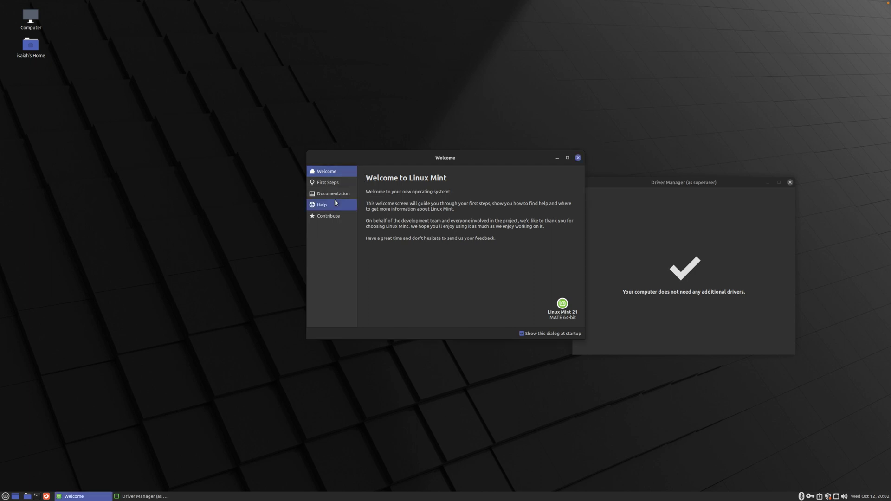
{"action": "left_click", "coordinate": [330, 193]}
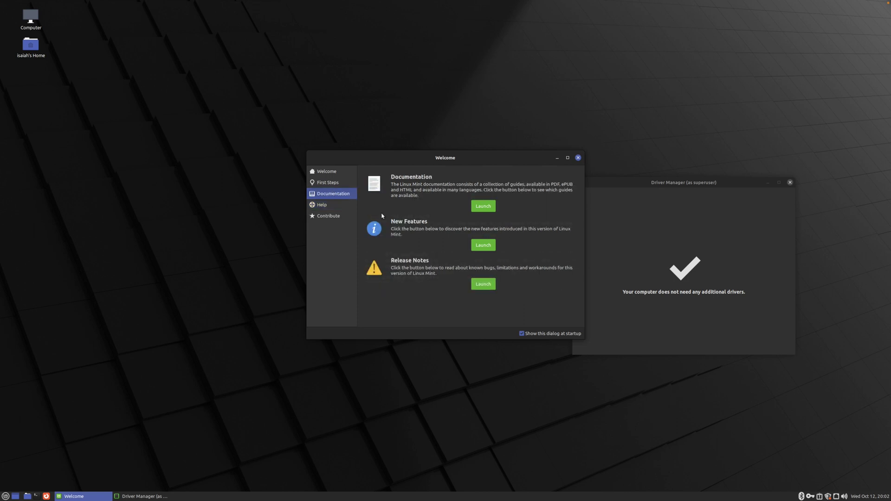
{"action": "left_click", "coordinate": [483, 245]}
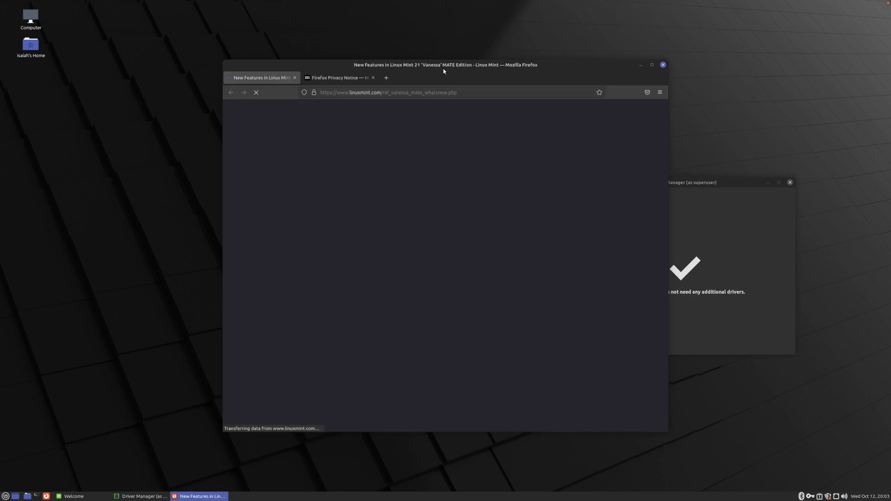
Read through the Linux Mint 21 MATE new features page, from the Bluetooth section down to the LTS strategy, and return to the Process Monitor section.
{"action": "scroll", "coordinate": [332, 232], "scroll_direction": "down", "scroll_amount": 3}
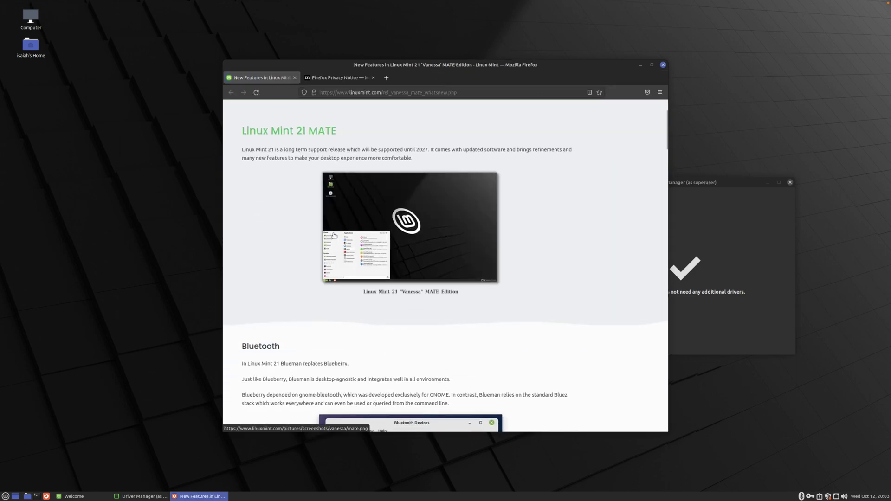
{"action": "scroll", "coordinate": [333, 236], "scroll_direction": "down", "scroll_amount": 5}
{"action": "scroll", "coordinate": [330, 237], "scroll_direction": "down", "scroll_amount": 1}
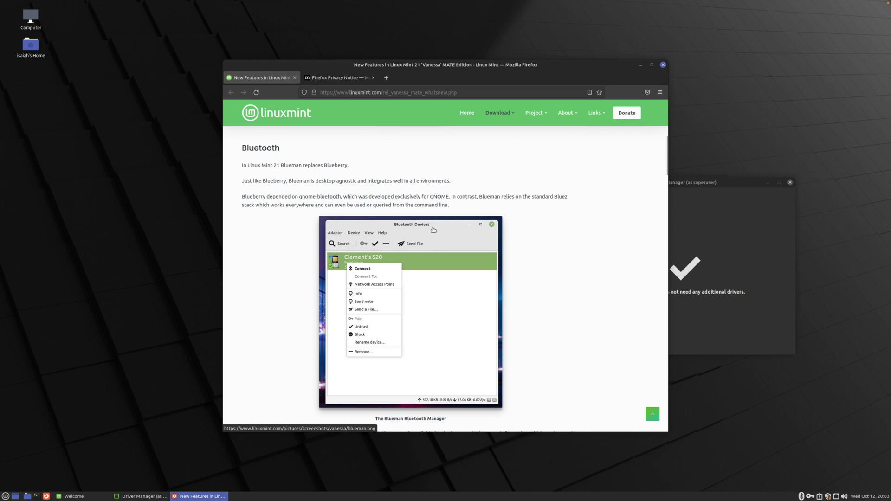
{"action": "scroll", "coordinate": [436, 234], "scroll_direction": "down", "scroll_amount": 7}
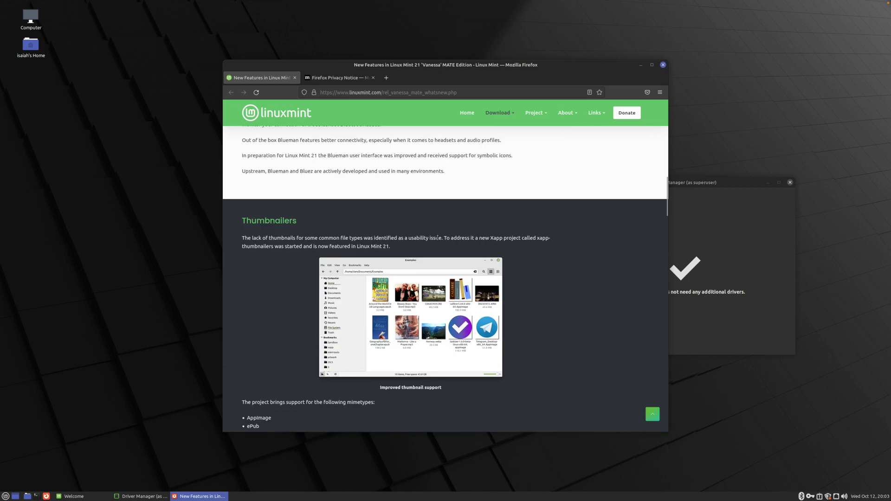
{"action": "scroll", "coordinate": [437, 238], "scroll_direction": "down", "scroll_amount": 4}
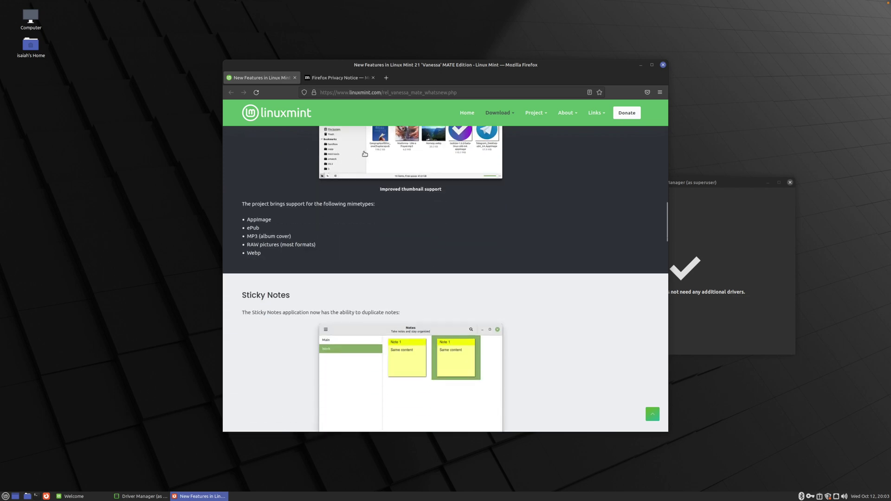
{"action": "scroll", "coordinate": [363, 168], "scroll_direction": "up", "scroll_amount": 4}
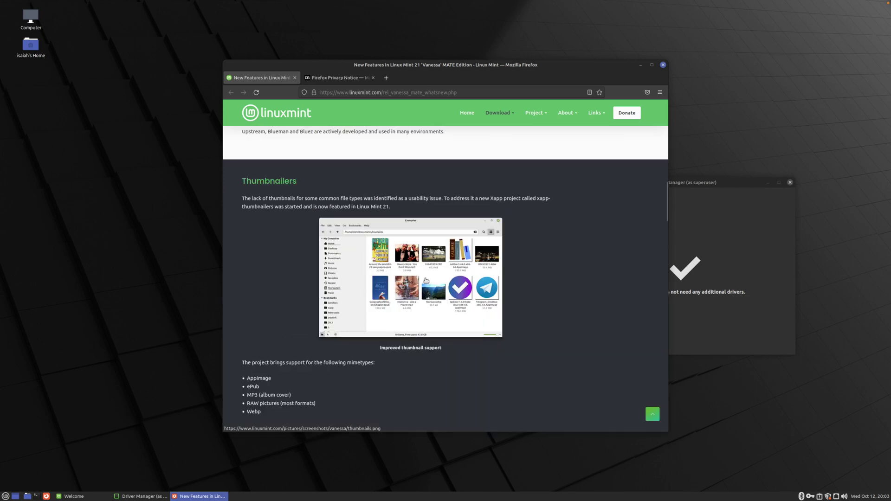
{"action": "scroll", "coordinate": [482, 288], "scroll_direction": "down", "scroll_amount": 5}
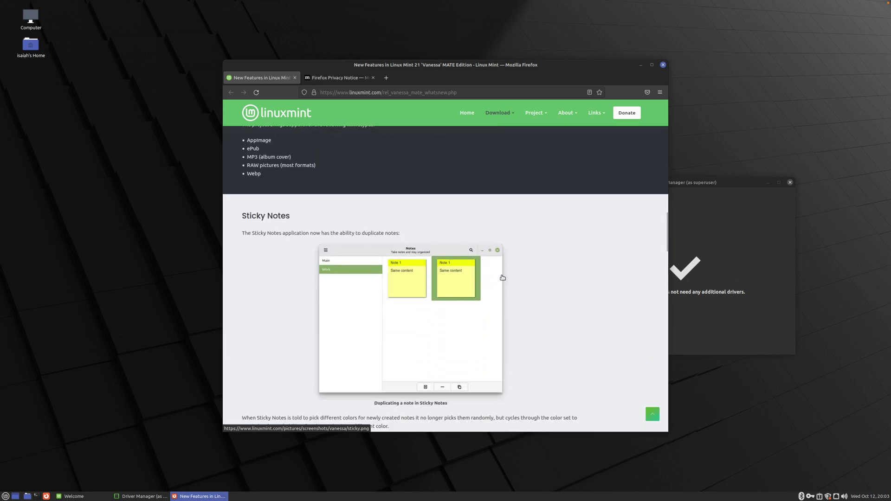
{"action": "scroll", "coordinate": [502, 278], "scroll_direction": "down", "scroll_amount": 5}
{"action": "scroll", "coordinate": [548, 263], "scroll_direction": "down", "scroll_amount": 5}
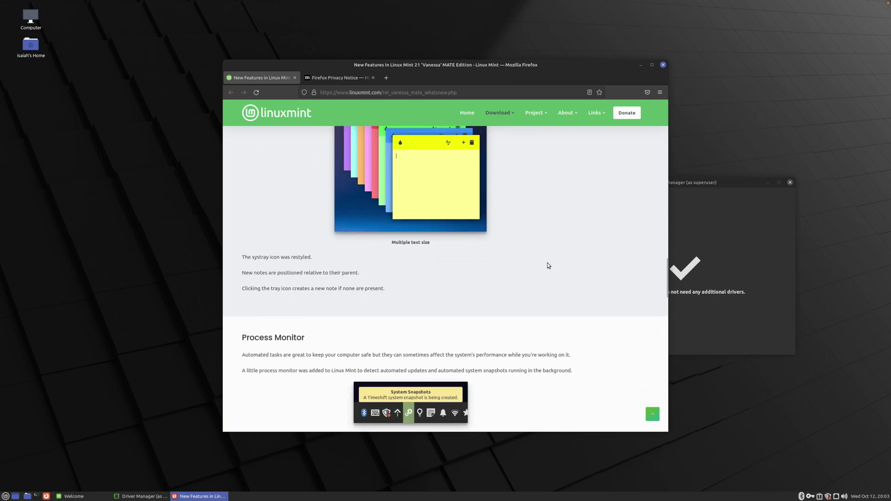
{"action": "scroll", "coordinate": [538, 269], "scroll_direction": "down", "scroll_amount": 2}
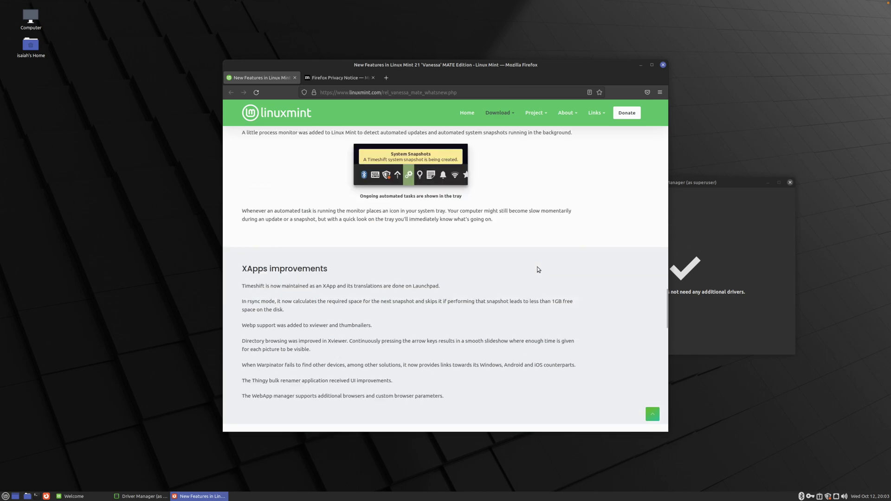
{"action": "scroll", "coordinate": [536, 268], "scroll_direction": "down", "scroll_amount": 4}
{"action": "scroll", "coordinate": [537, 270], "scroll_direction": "down", "scroll_amount": 2}
{"action": "scroll", "coordinate": [537, 271], "scroll_direction": "down", "scroll_amount": 6}
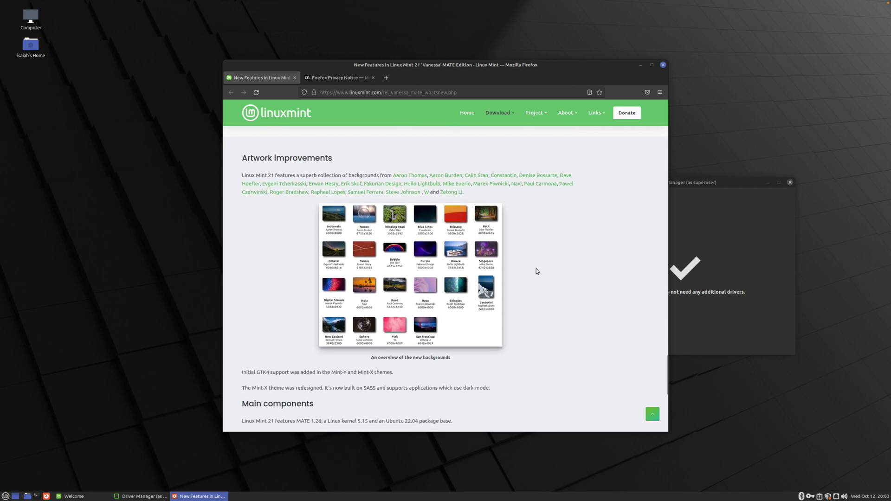
{"action": "scroll", "coordinate": [536, 271], "scroll_direction": "down", "scroll_amount": 6}
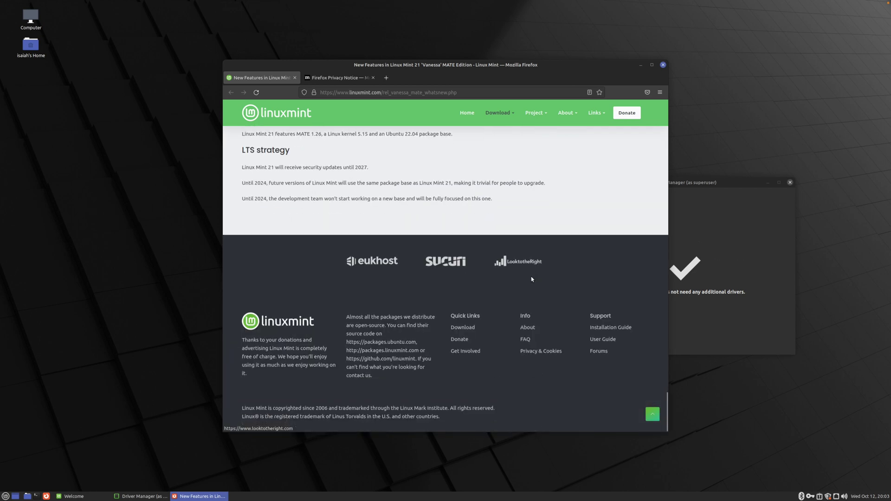
{"action": "scroll", "coordinate": [535, 276], "scroll_direction": "up", "scroll_amount": 20}
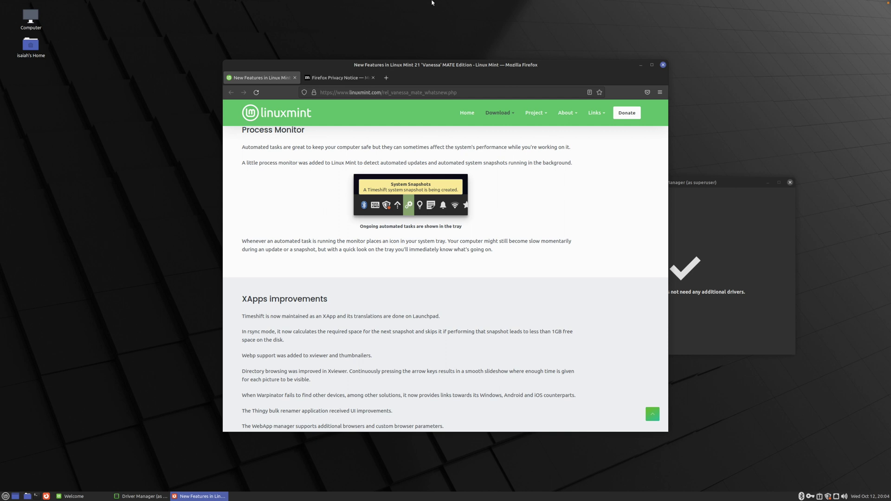
{"action": "mouse_move", "coordinate": [440, 4]}
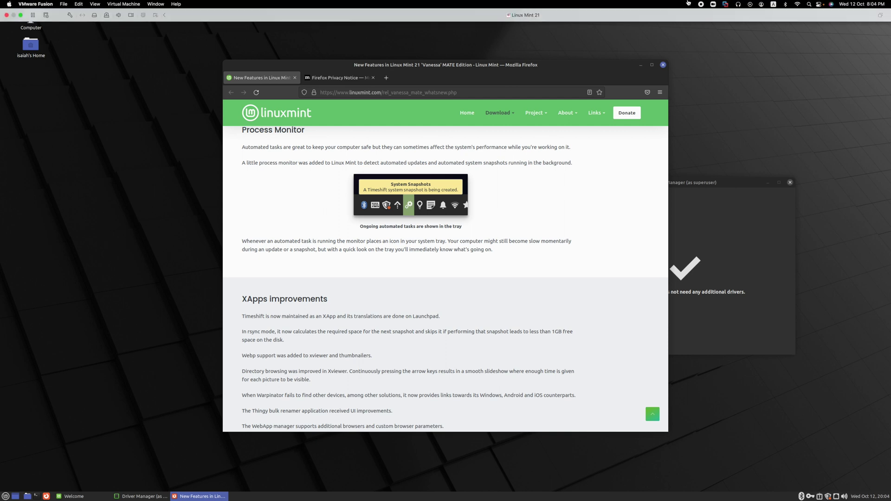